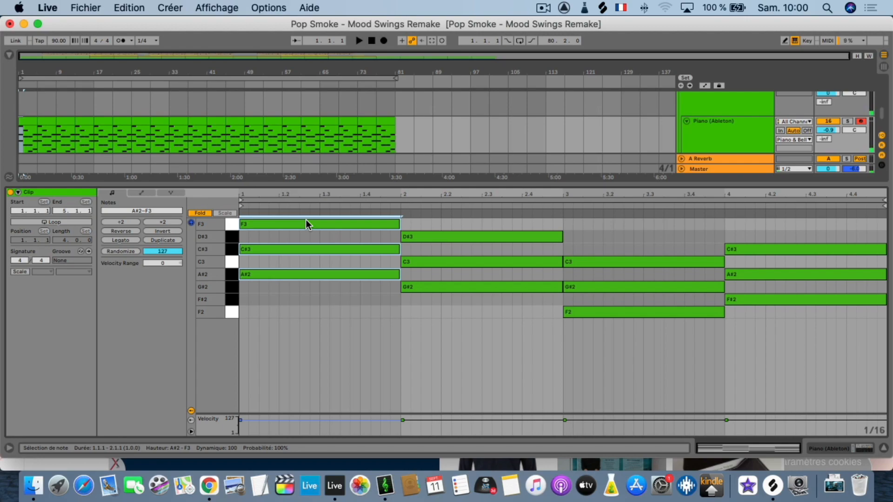
Select the F2, G#2 and C3 notes of the bar 3 chord in the Piano clip.
drag(652, 353, 637, 239)
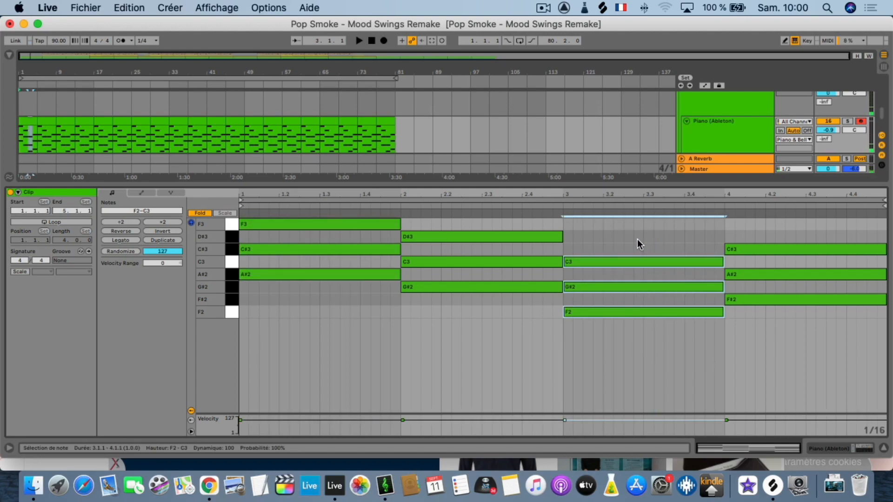
key(f)
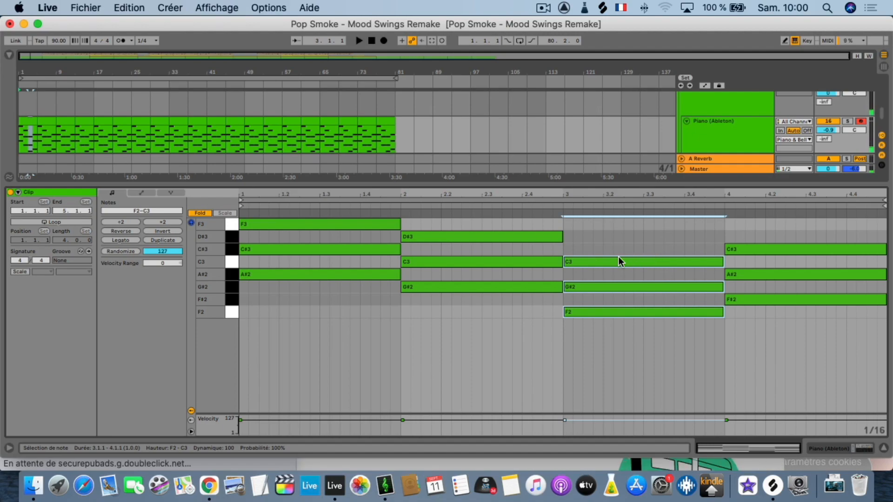
click(326, 311)
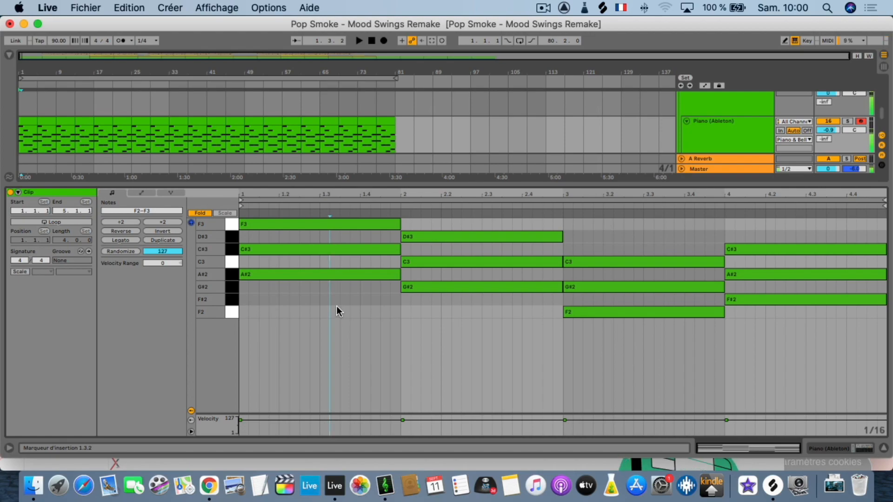
key(super+e)
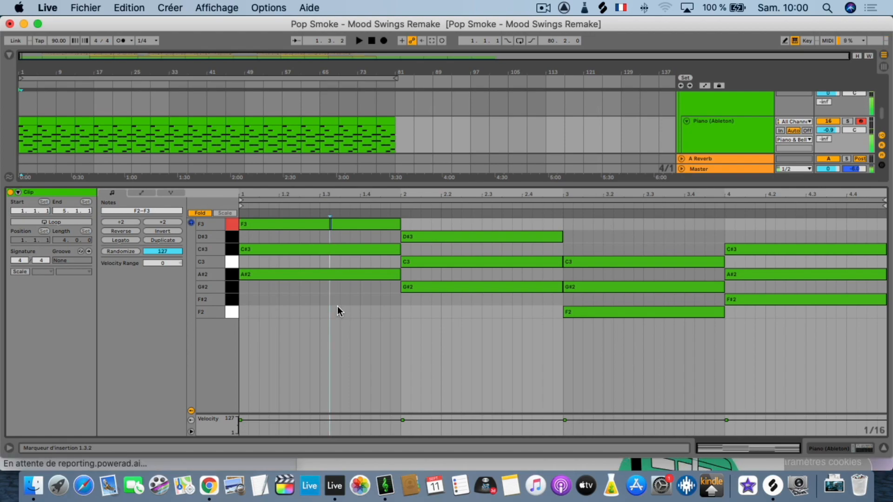
key(super+z)
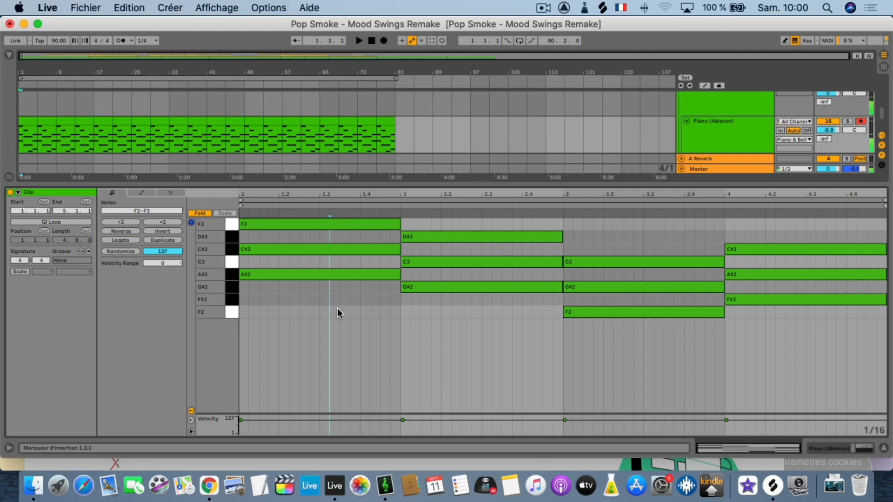
Arm the Piano Bells (Ableton) track for recording and open its first clip in the note editor.
scroll(626, 129, down, 5)
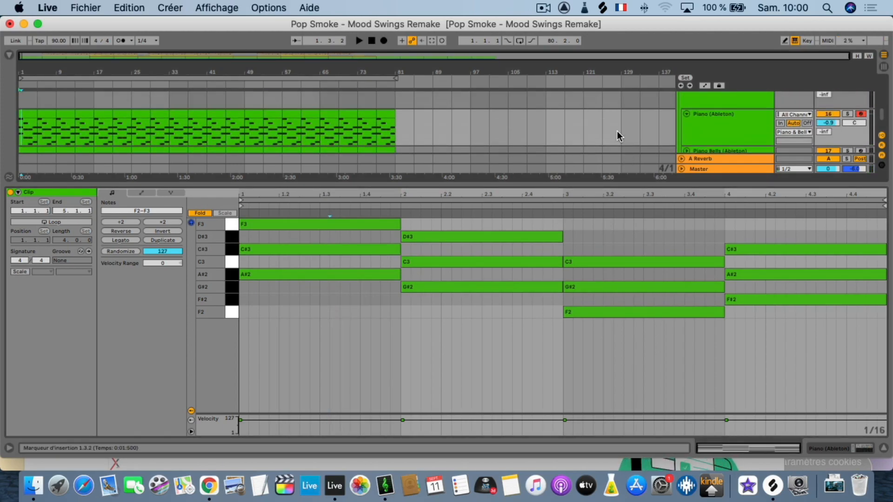
click(687, 125)
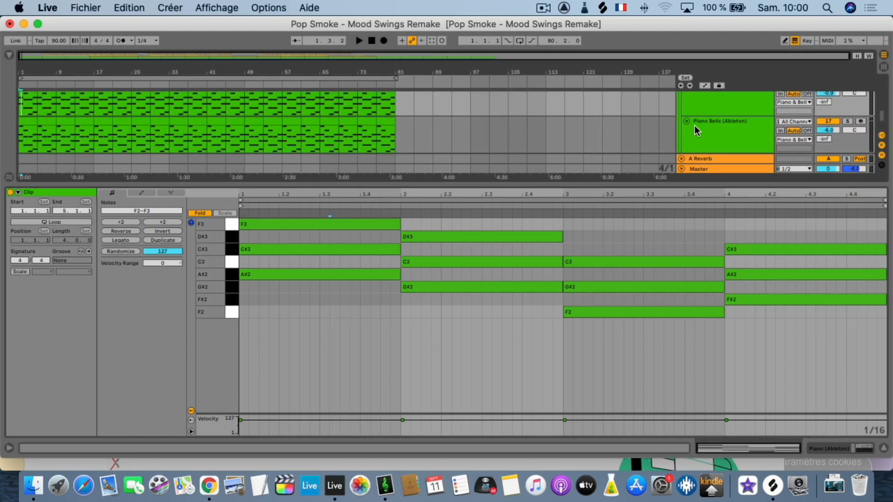
click(861, 122)
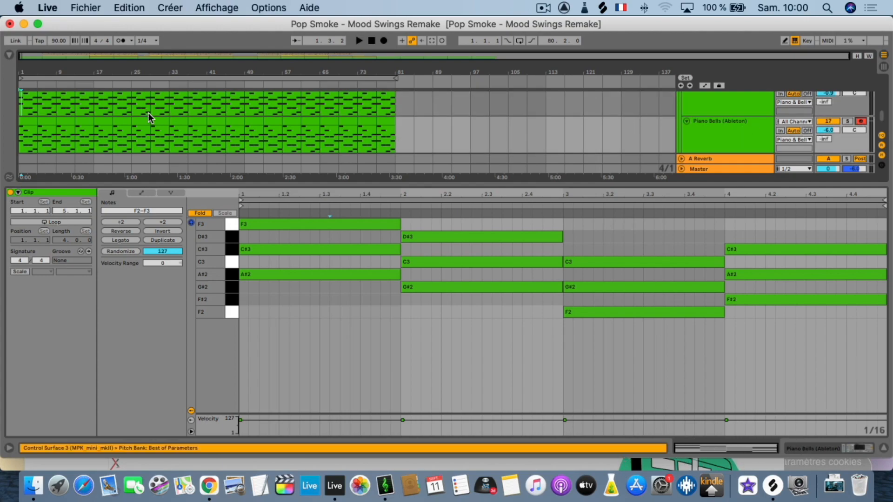
click(27, 121)
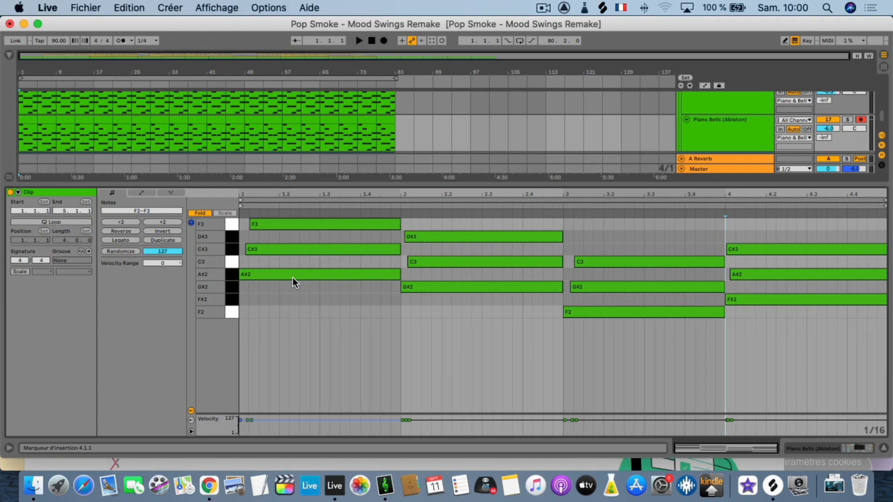
Select each of the four staggered chords in bars 1 to 4 of the Piano Bells clip in turn to examine their notes.
drag(286, 305, 307, 208)
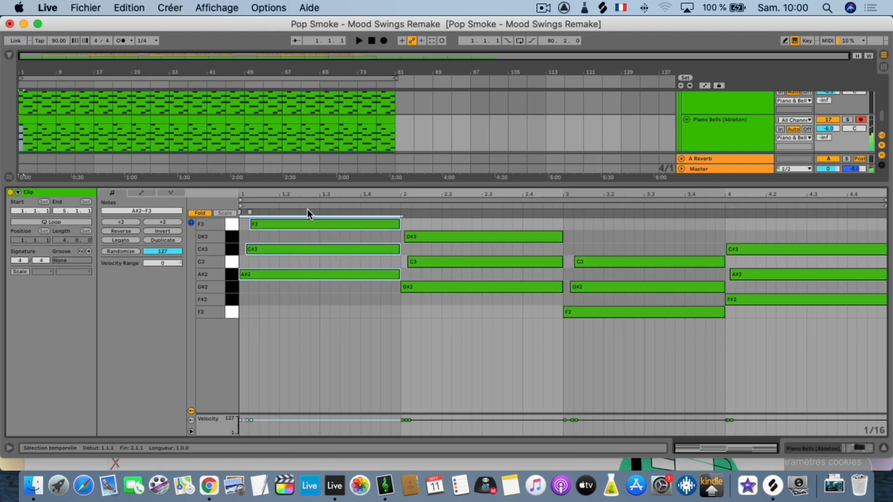
drag(433, 316, 440, 227)
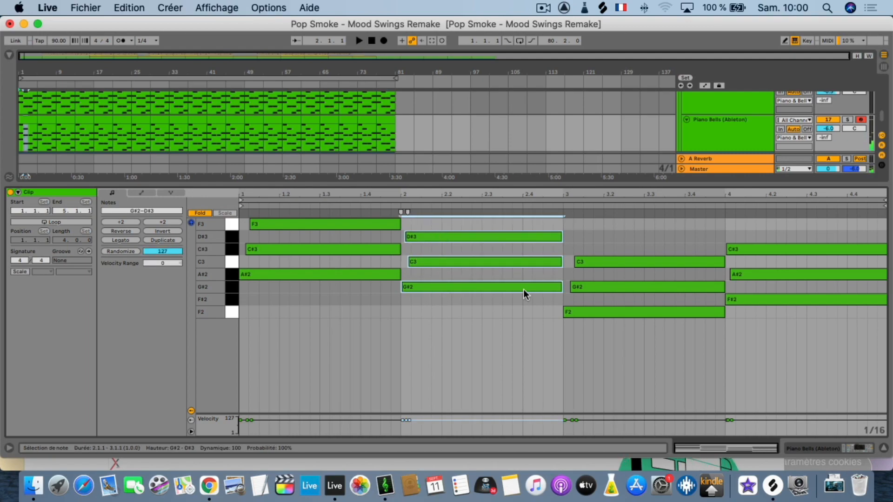
drag(619, 337, 624, 258)
drag(761, 313, 754, 244)
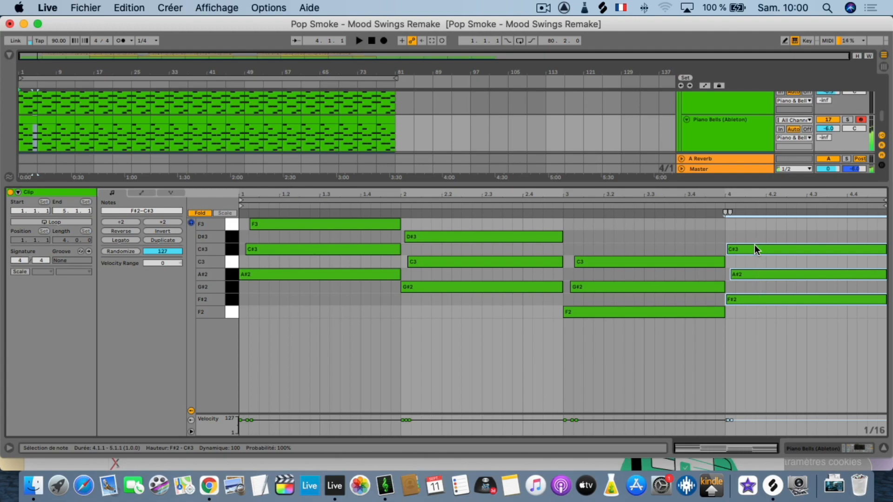
Delete the first chord's A#2 note and redraw it at the start of bar 1 across the full bar.
click(270, 275)
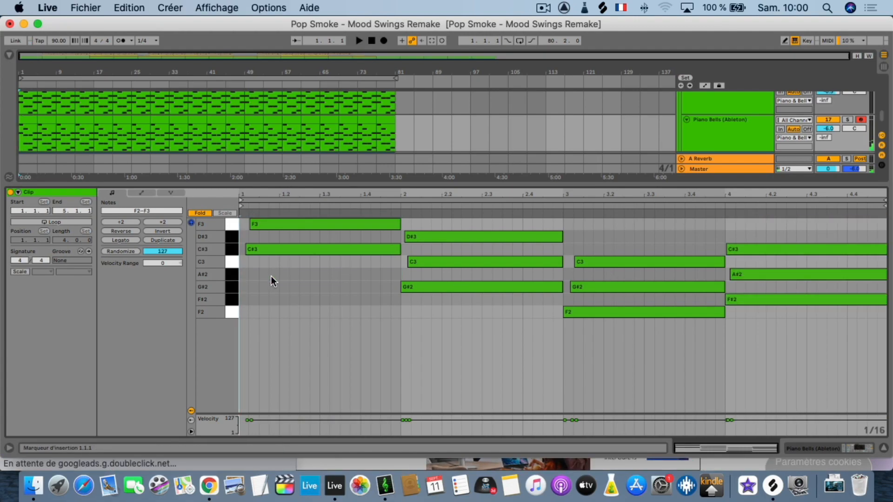
double_click(272, 276)
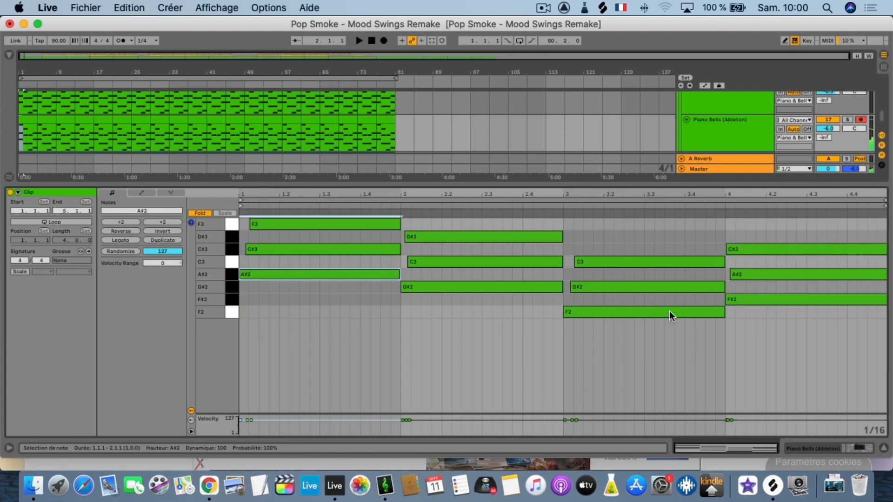
Hide the clip editor and play the arrangement with the Piano & Bells (Ableton) group soloed, adding the whole Instruments group to the solo.
click(885, 449)
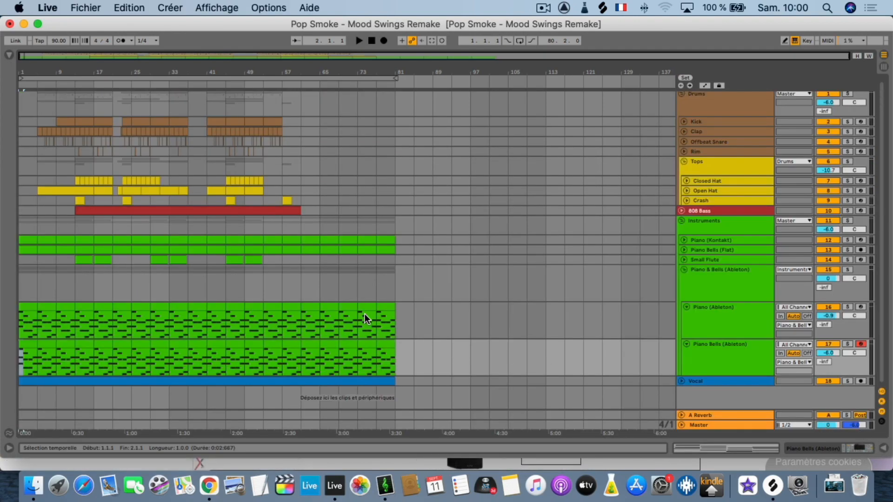
click(847, 270)
key(space)
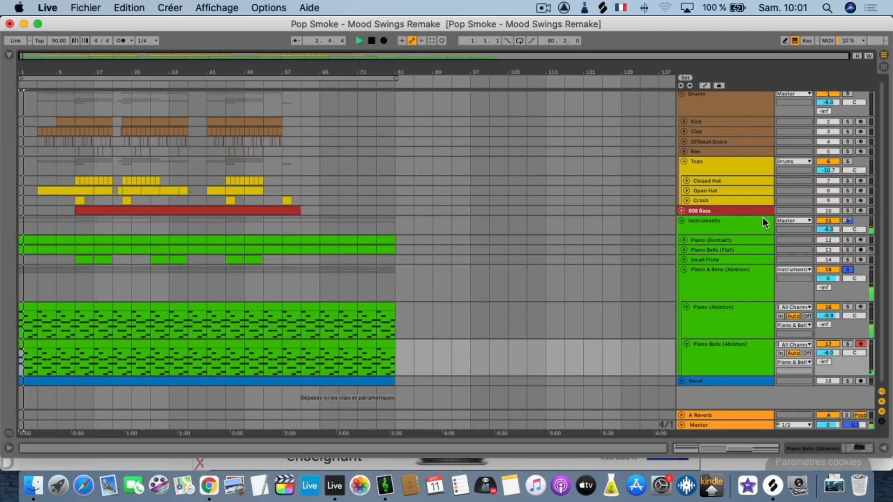
click(851, 220)
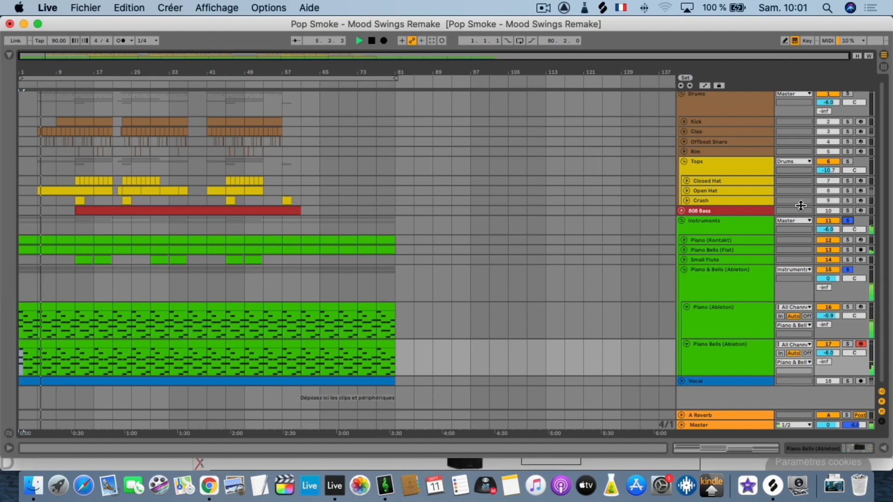
Add Closed Hat, Open Hat, the Drums group and 808 Bass to the soloed playback one after another, and finally clear all solos.
drag(845, 188, 847, 181)
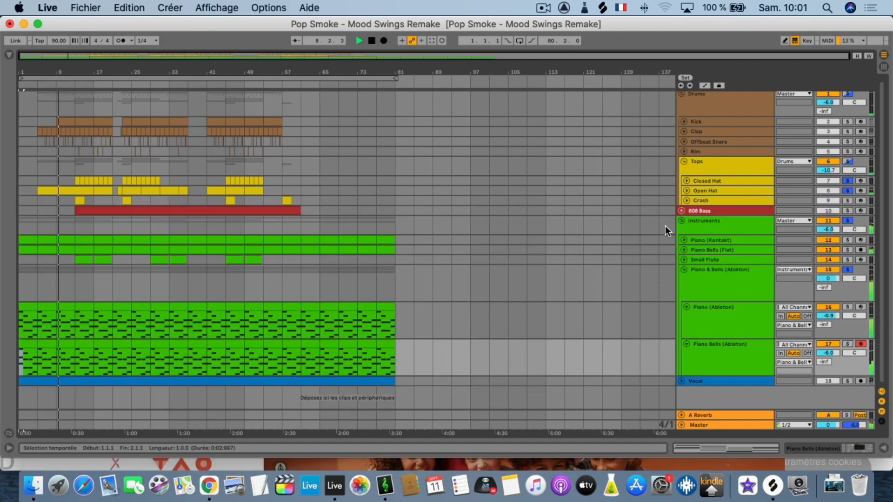
scroll(693, 132, up, 1)
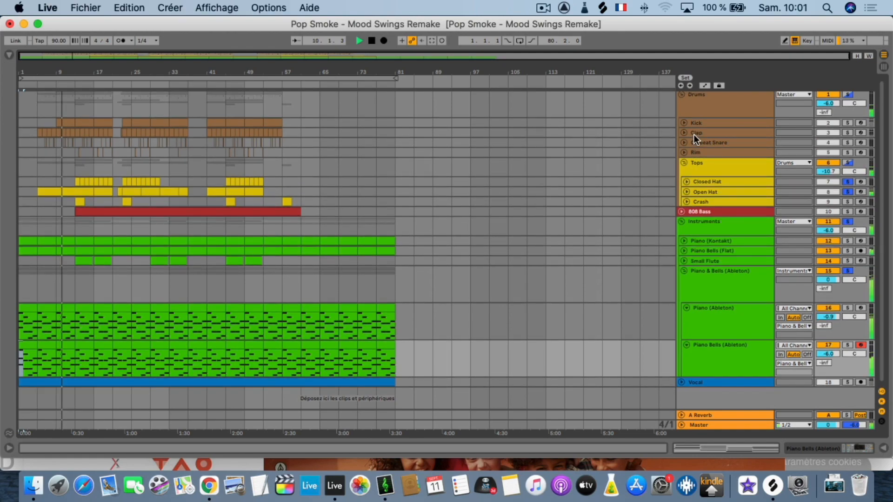
click(849, 96)
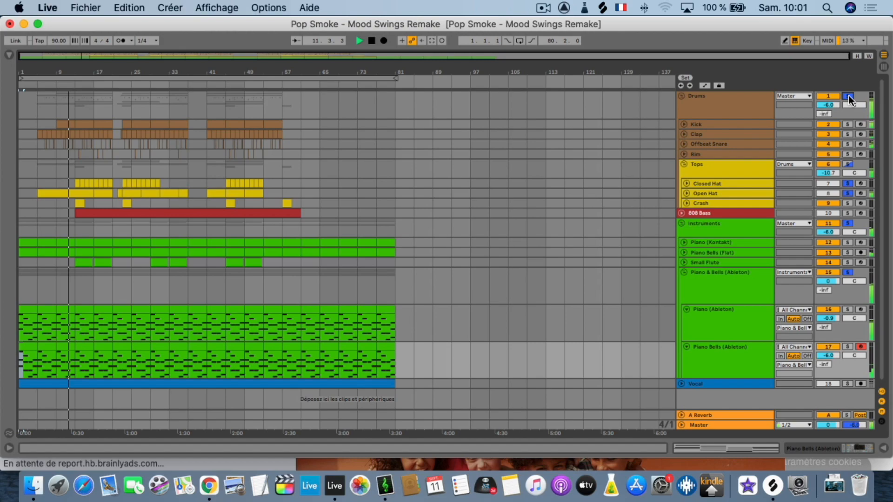
click(846, 213)
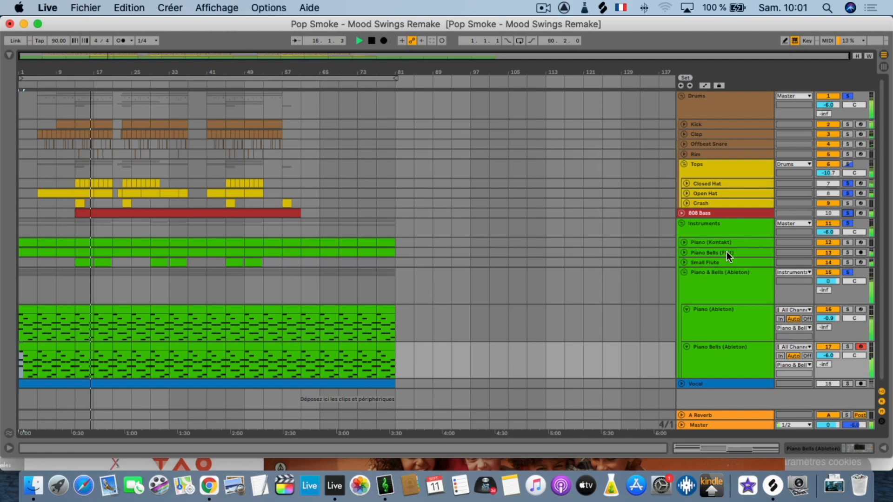
click(847, 273)
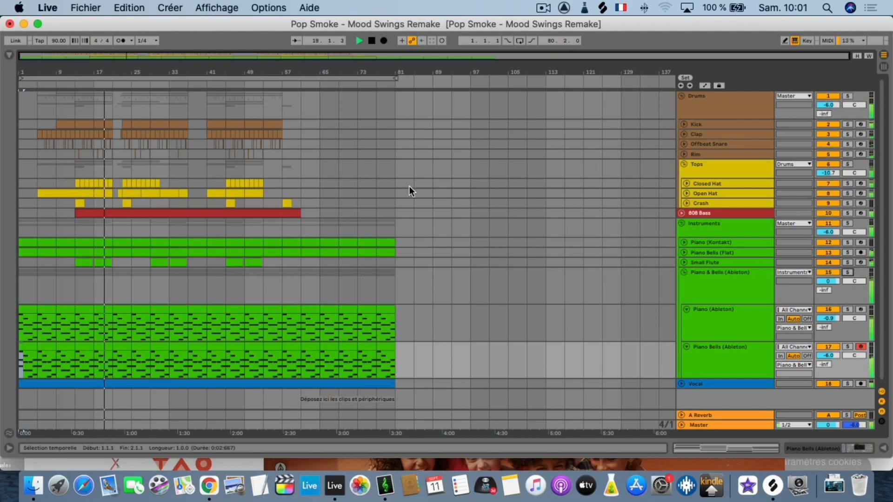
Load the LD Cripple [JD] lead preset in the Small Flute track's Serum and play the arrangement from the 808 Bass clip's start at bar 13.
double_click(708, 259)
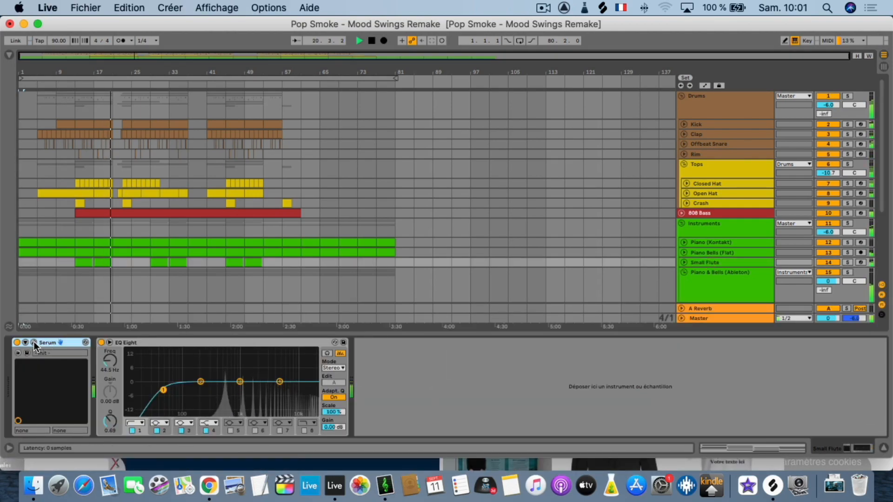
click(34, 342)
click(432, 41)
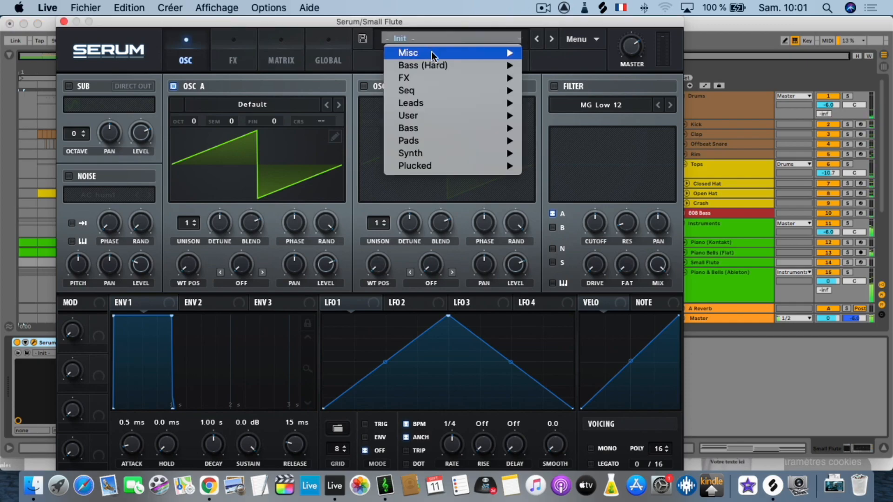
mouse_move(489, 103)
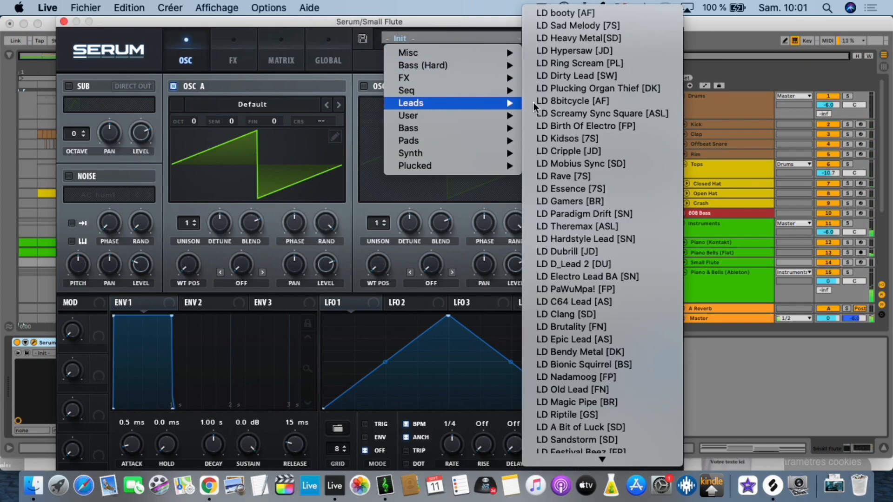
click(579, 152)
drag(323, 22, 570, 21)
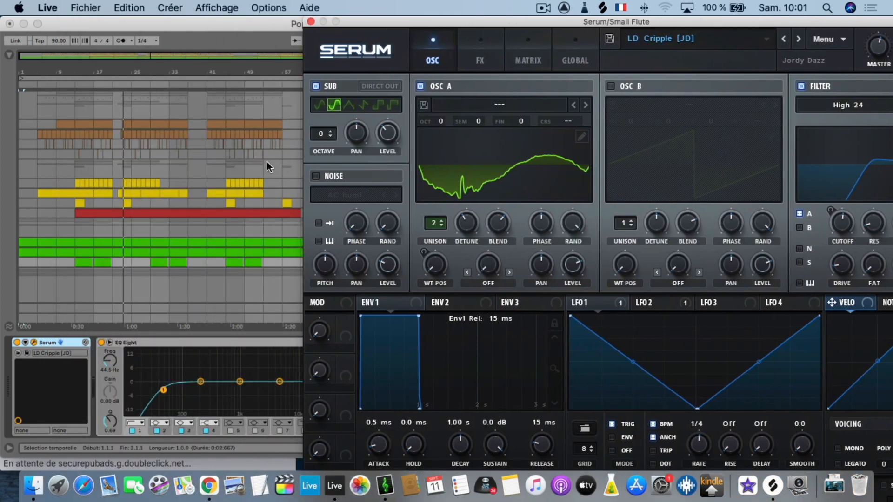
click(93, 210)
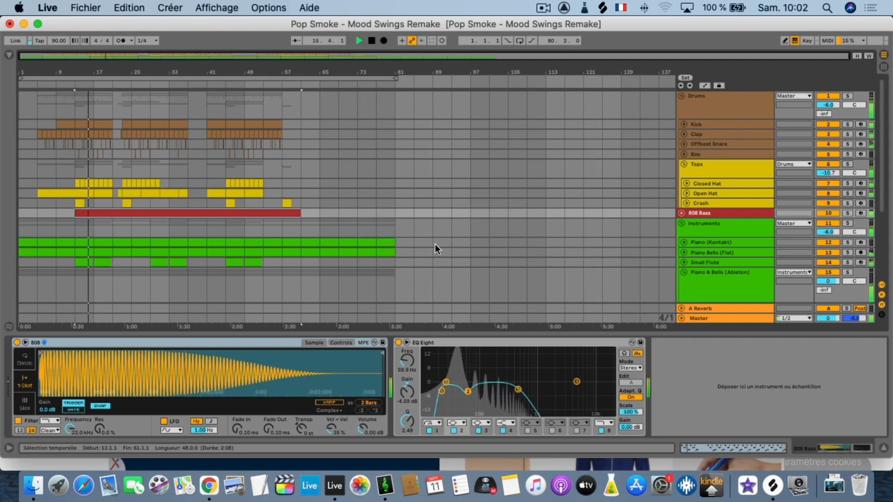
Show the instrument devices of the Piano (Ableton) and Piano Bells (Ableton) tracks to examine their sounds.
click(684, 273)
scroll(705, 251, down, 3)
click(707, 203)
click(710, 243)
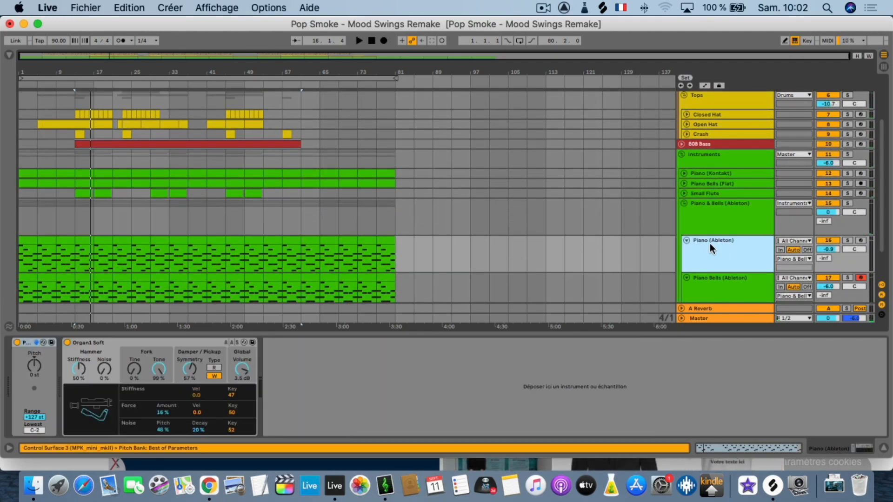
click(710, 276)
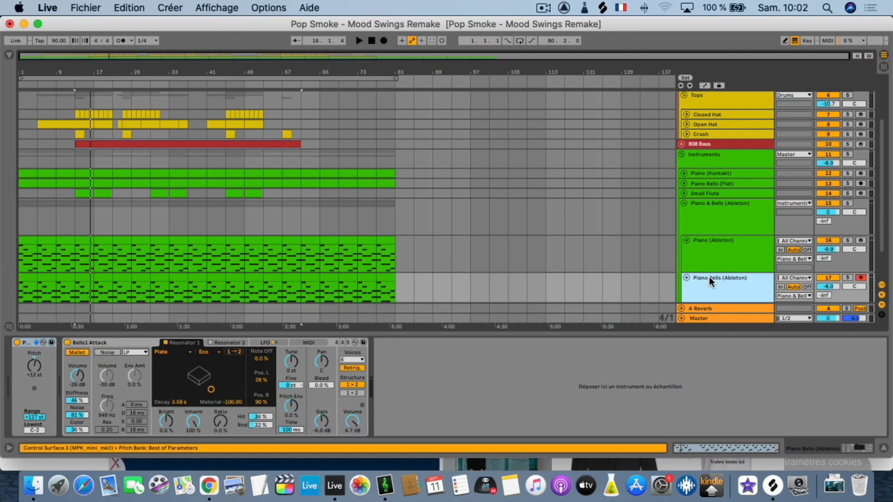
click(624, 286)
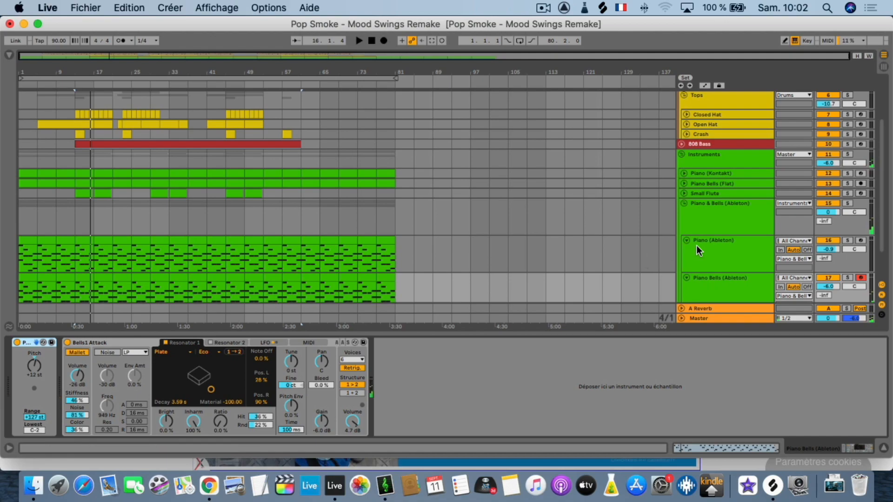
click(711, 241)
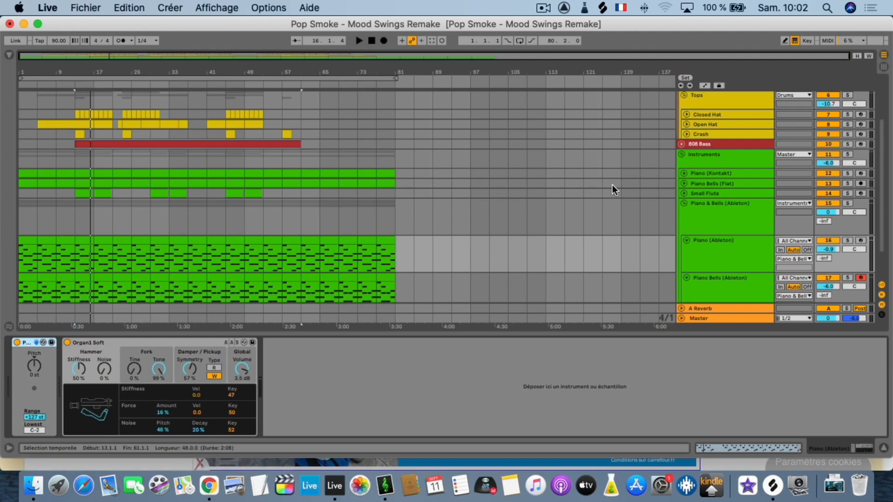
Load The Giant.nki into the Piano (Kontakt) track's Kontakt Player and close the plug-in window.
click(693, 174)
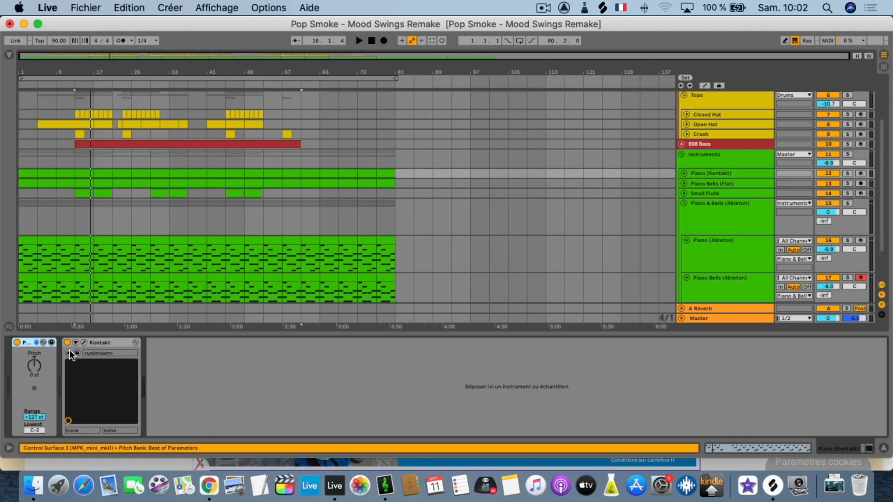
click(83, 344)
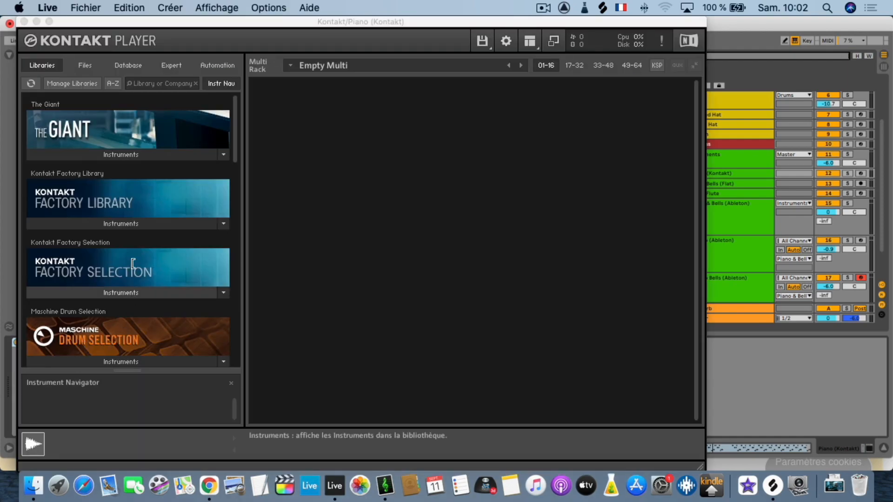
click(135, 155)
double_click(89, 183)
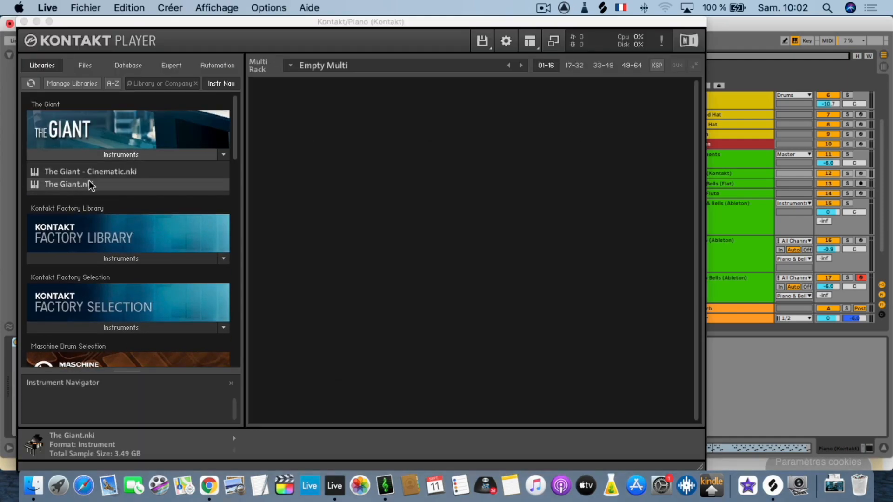
click(23, 22)
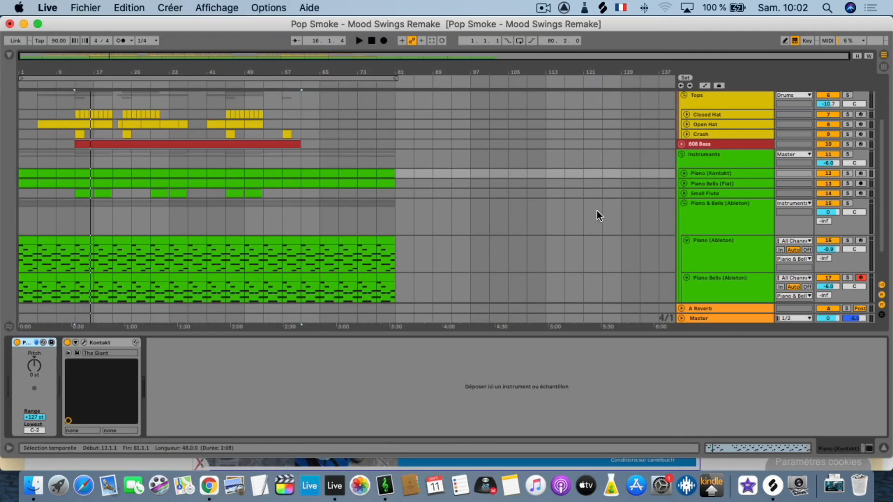
Solo the Piano (Kontakt) track and play from bar 1, switch the solo to Piano Bells (Flat) and unfold that track.
click(847, 173)
click(34, 173)
key(space)
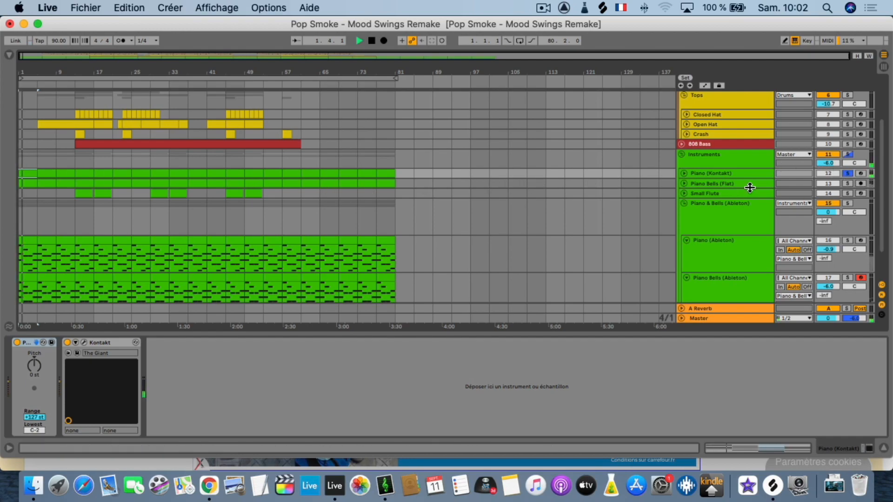
click(734, 183)
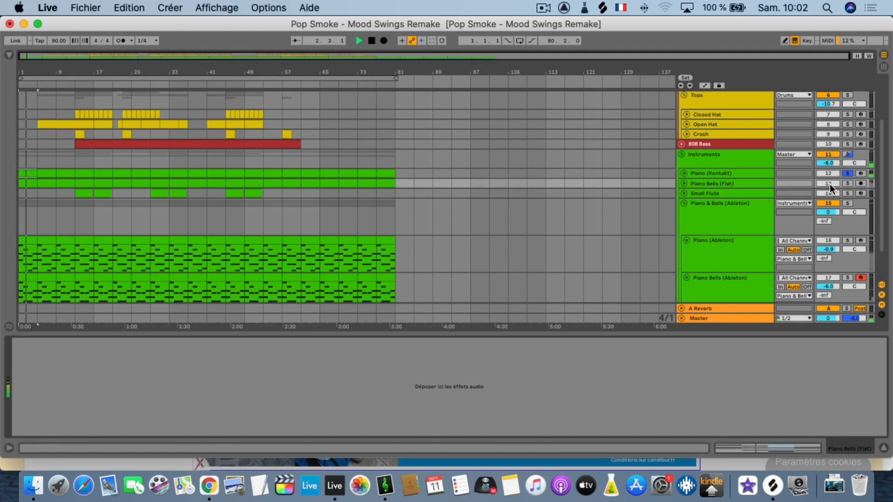
click(847, 184)
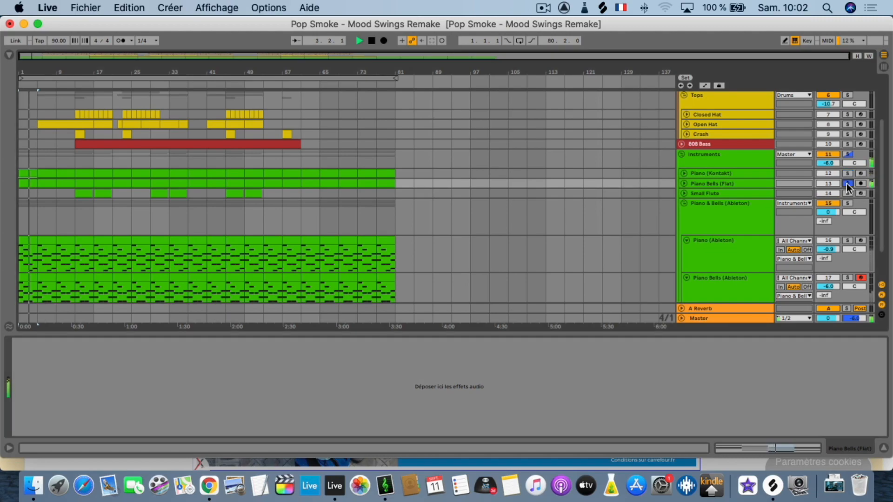
click(683, 184)
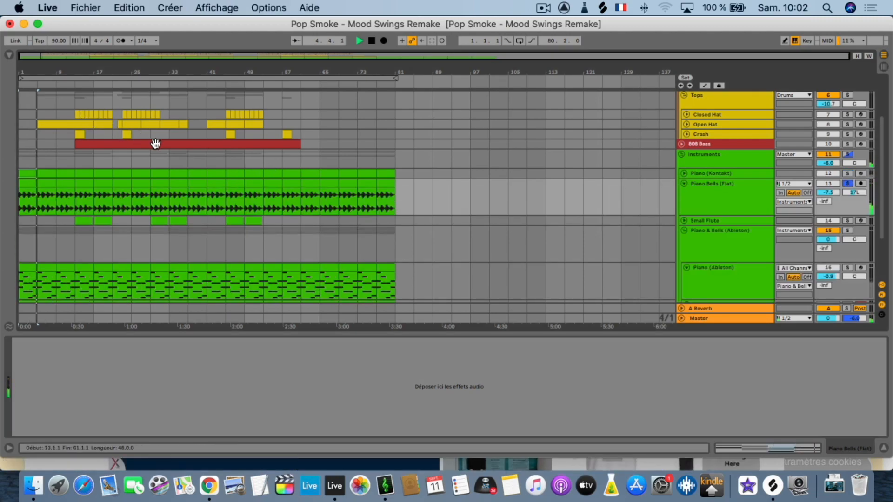
Show the Drums group's Drum Buss and EQ Eight devices to examine its processing, playing the arrangement briefly before stopping it.
scroll(599, 129, up, 2)
scroll(596, 124, up, 3)
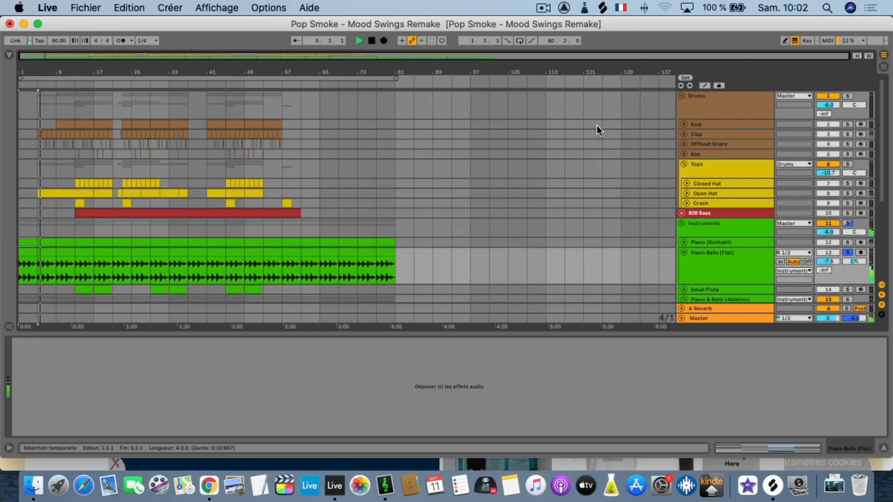
key(space)
click(702, 101)
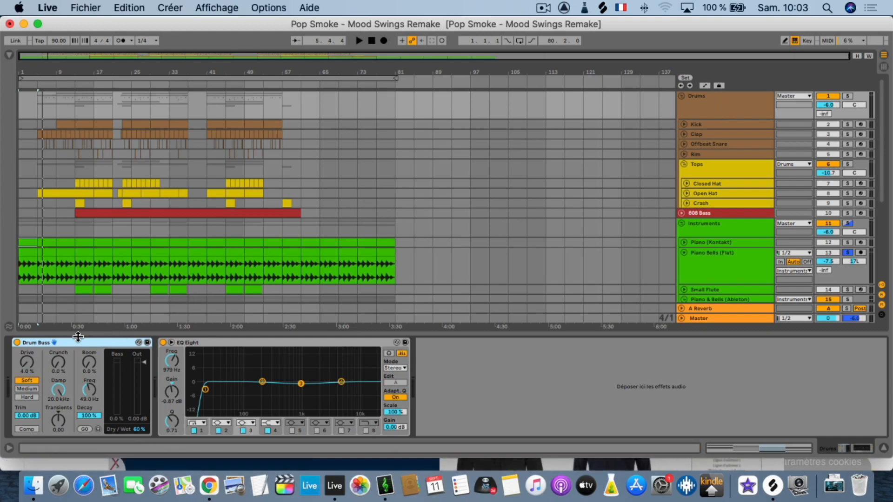
key(space)
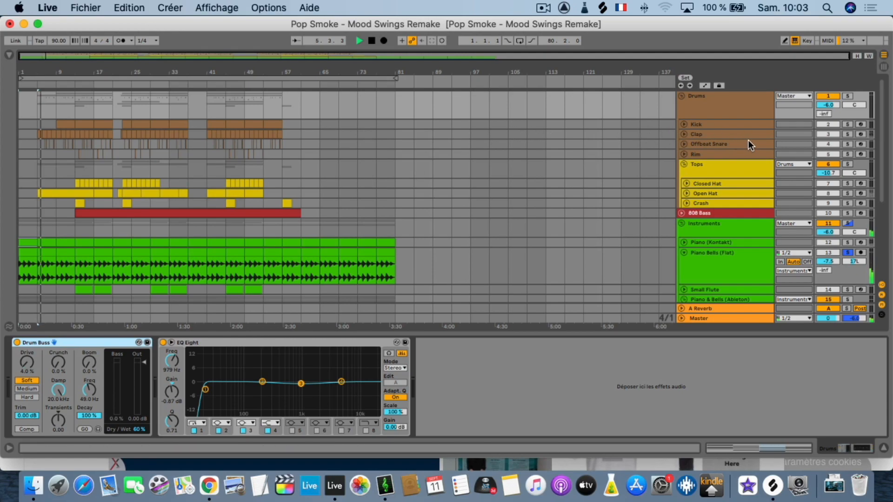
click(301, 384)
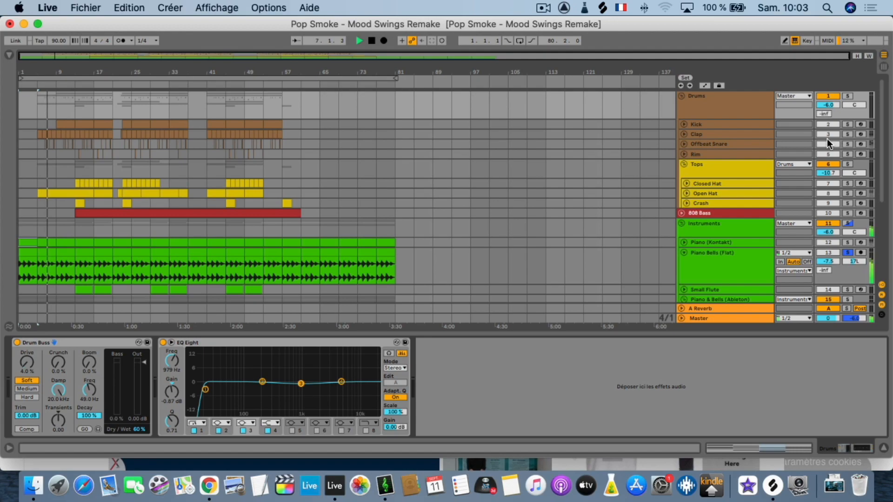
key(space)
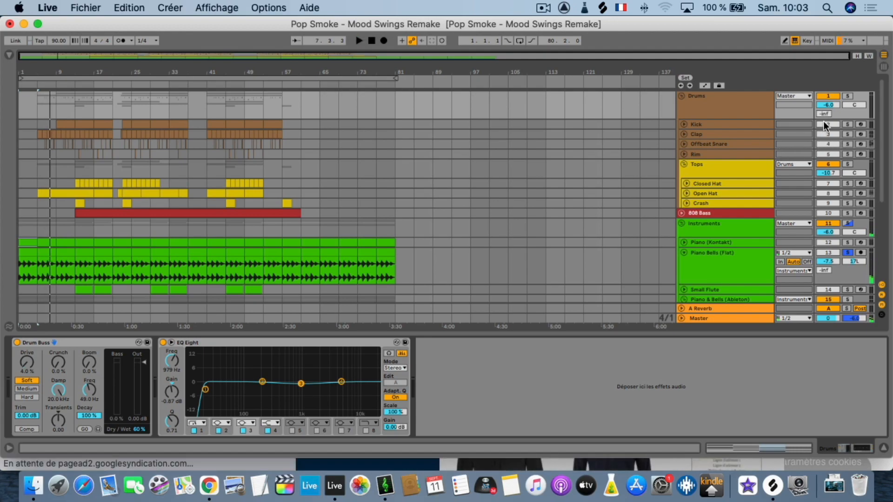
Show the Kick track's devices, reveal its sample in Finder, preview Kick.wav and close the Finder window.
click(729, 126)
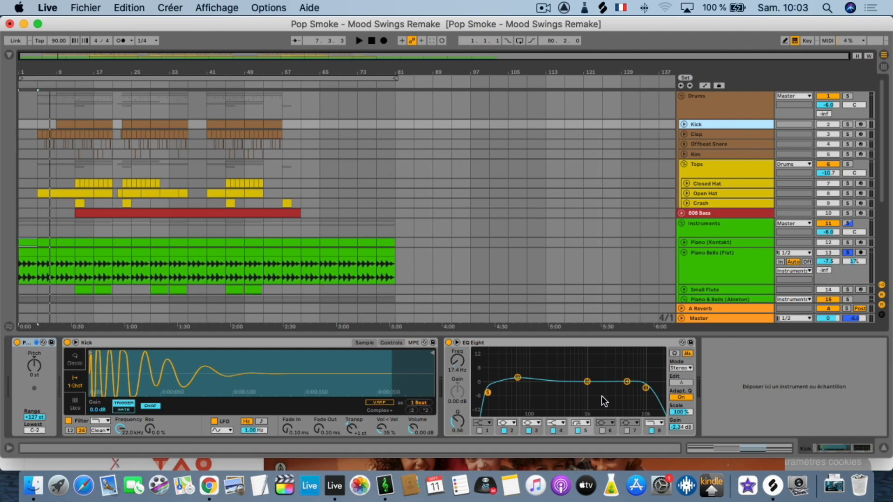
right_click(191, 374)
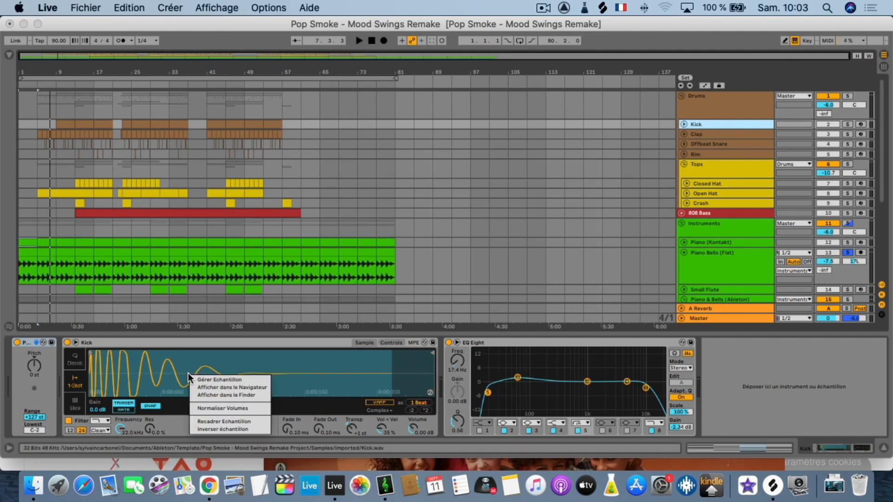
click(212, 396)
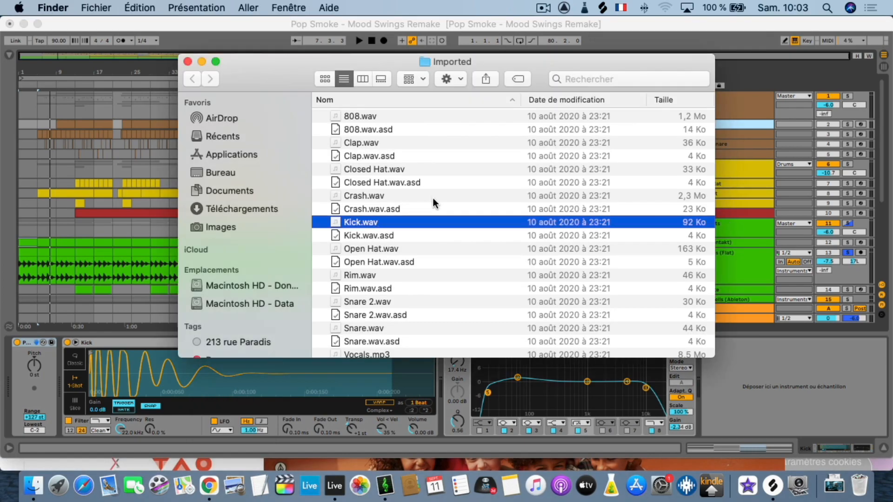
key(space)
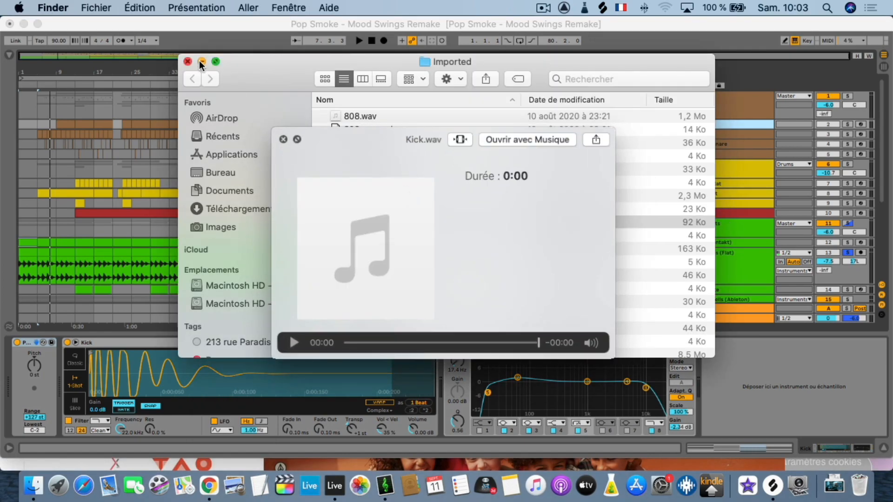
key(space)
click(187, 62)
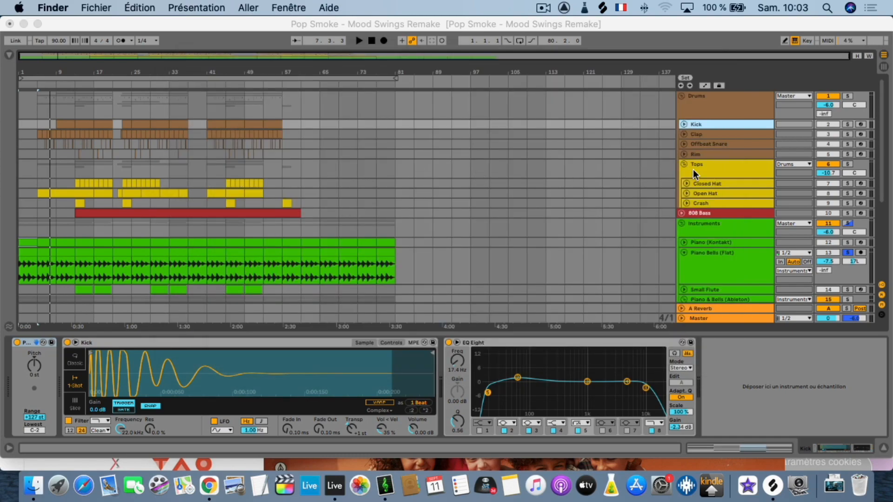
Show the Clap track's Instrument Rack, solo the track and play it from its first clip at bar 5.
click(719, 132)
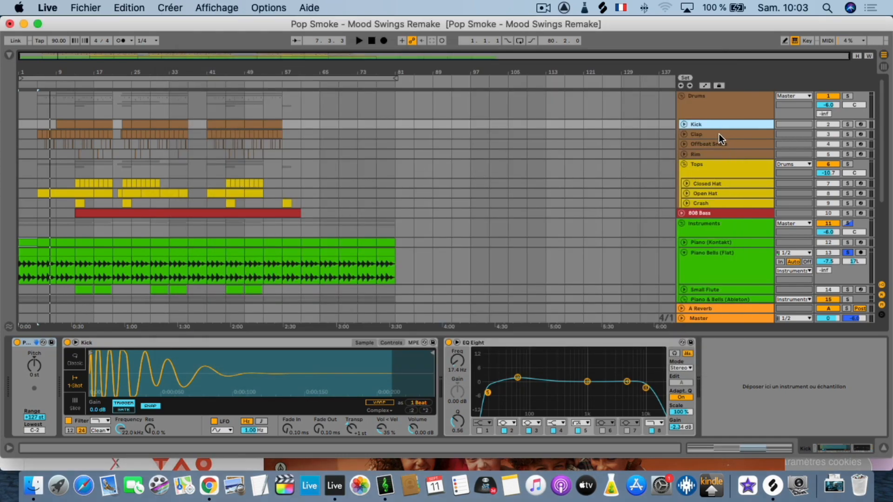
click(719, 133)
key(space)
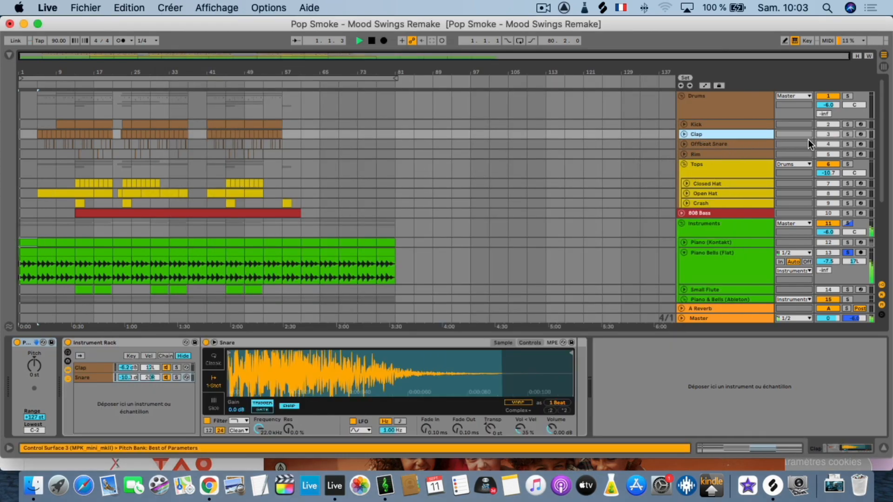
click(847, 134)
key(space)
drag(52, 73, 109, 97)
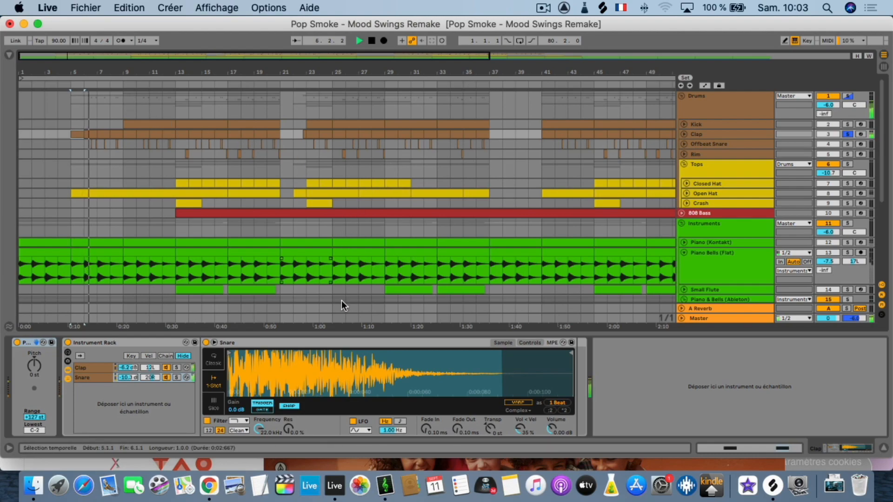
Solo Offbeat Snare and play from its first clip in bar 6, adding Clap and Kick to the soloed playback.
click(848, 144)
key(space)
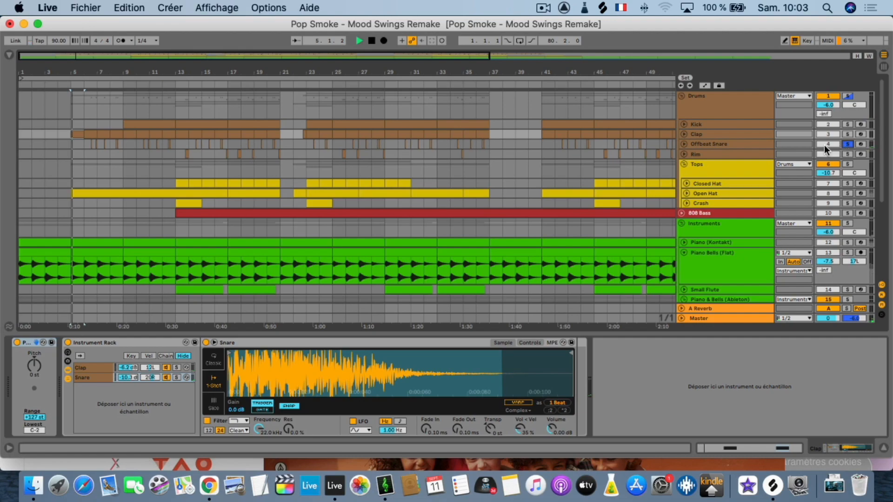
drag(91, 73, 91, 76)
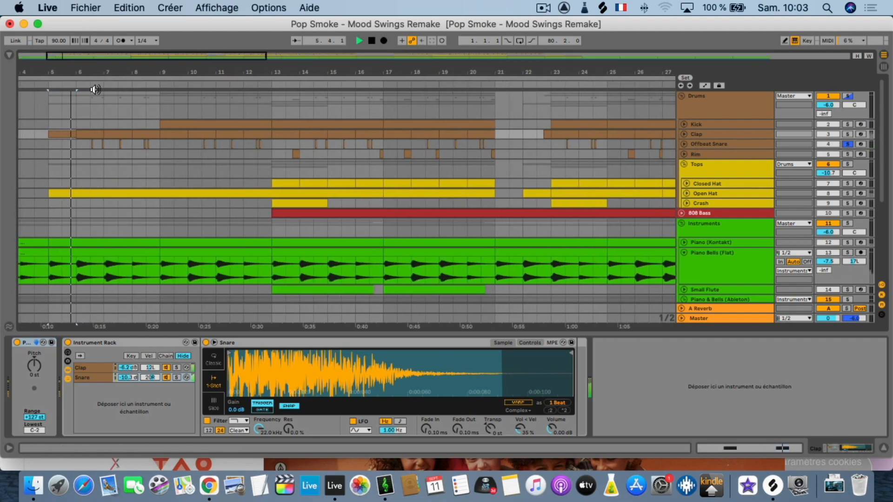
click(92, 110)
click(83, 141)
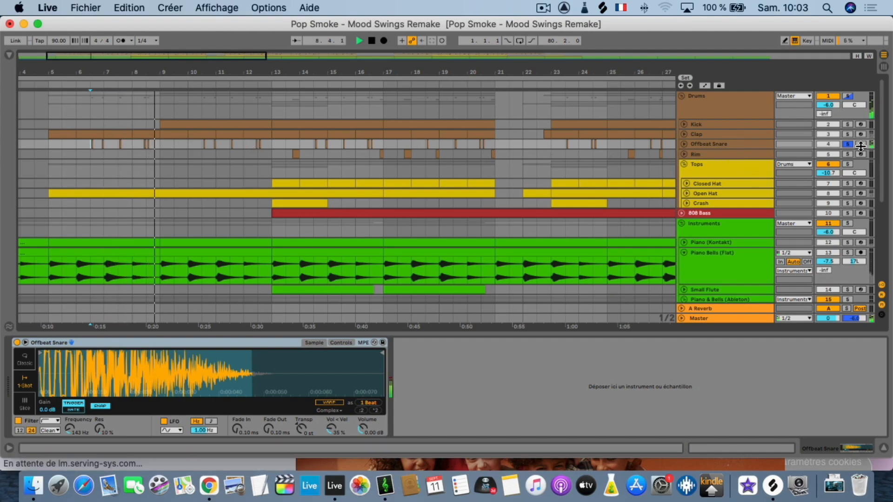
click(847, 134)
click(848, 124)
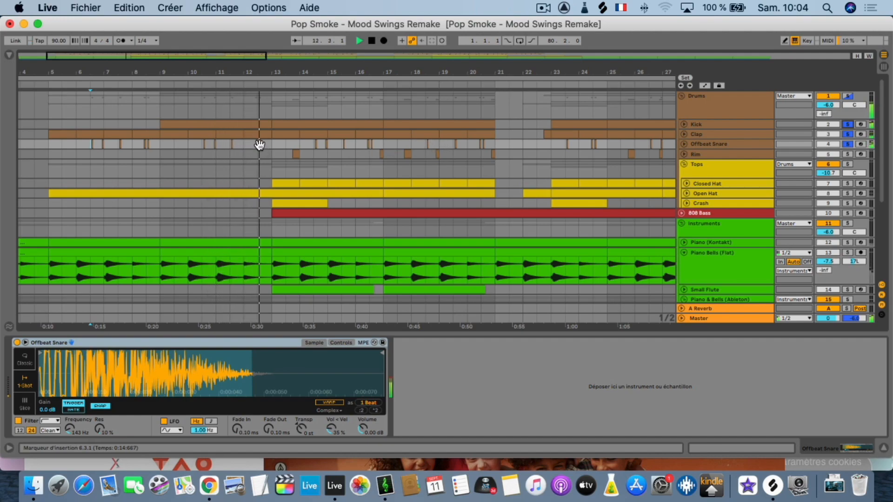
Solo the Rim track, audition its first clip in bar 13, and clear the solo.
click(846, 154)
click(295, 151)
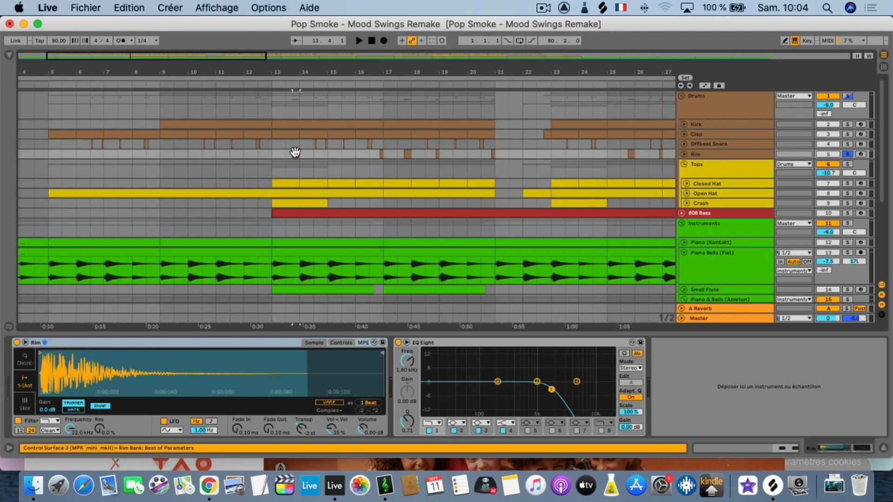
click(847, 153)
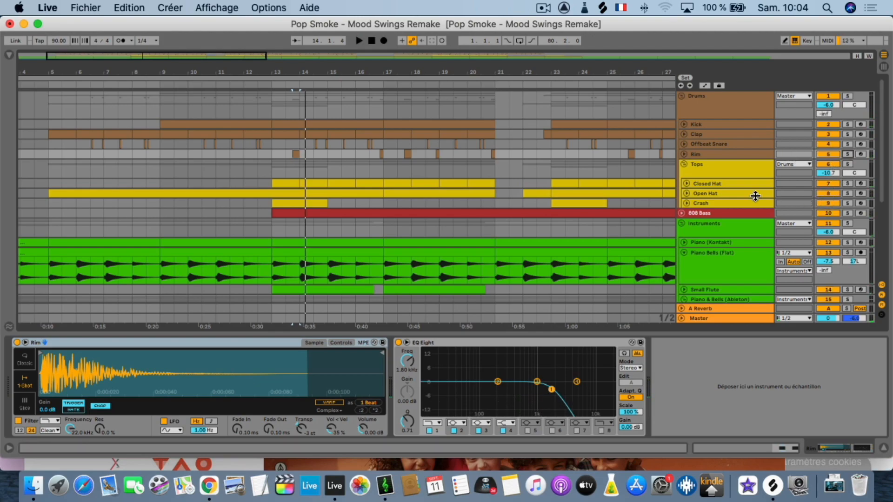
Unfold the Open Hat track, open its first clip's MIDI notes and play the clip with the track soloed.
click(685, 194)
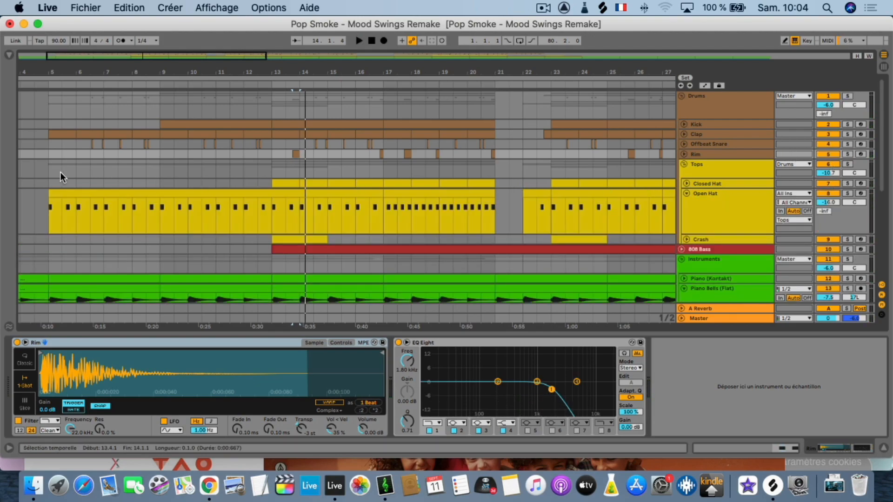
click(80, 192)
key(space)
key(space)
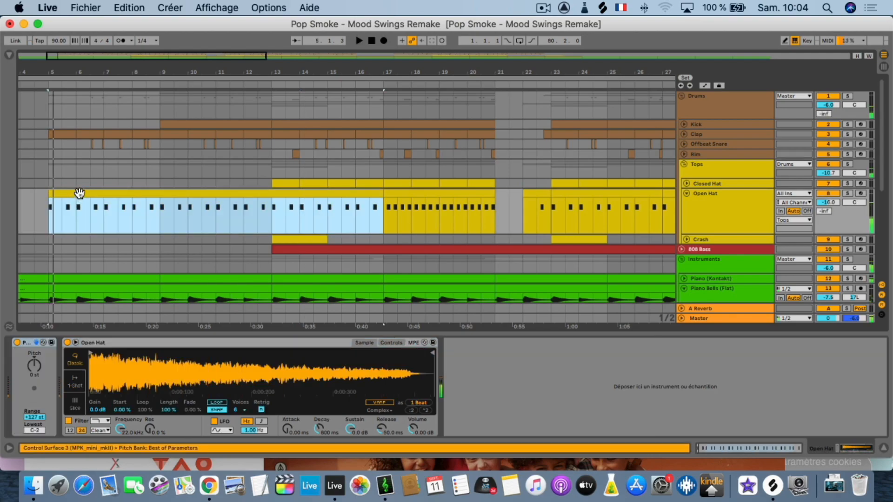
double_click(79, 192)
key(space)
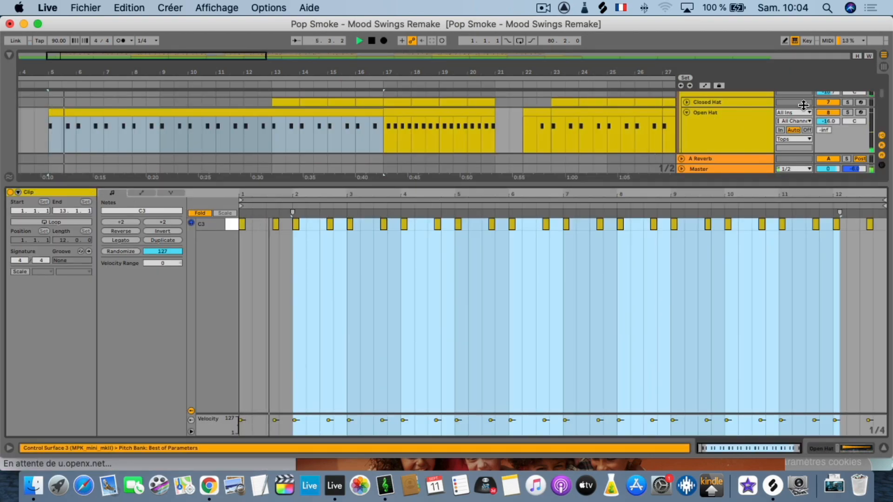
click(846, 112)
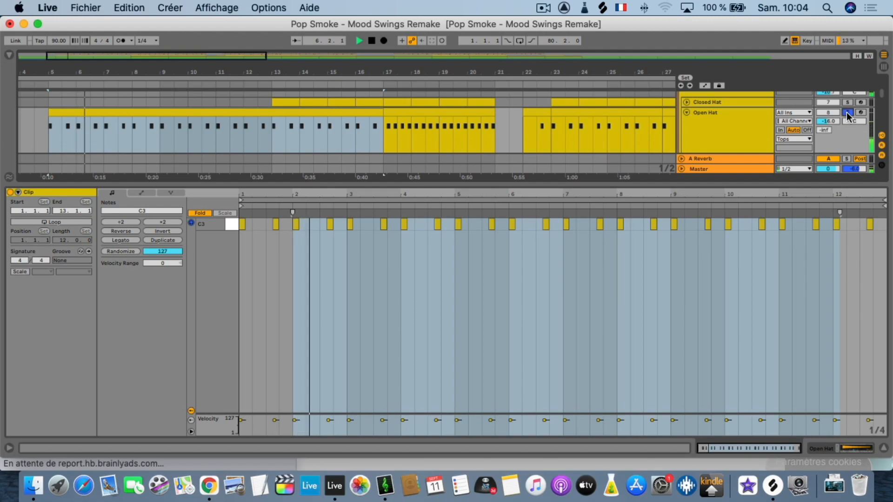
Solo the Crash track and play it from its first clip at bar 13.
scroll(414, 116, down, 1)
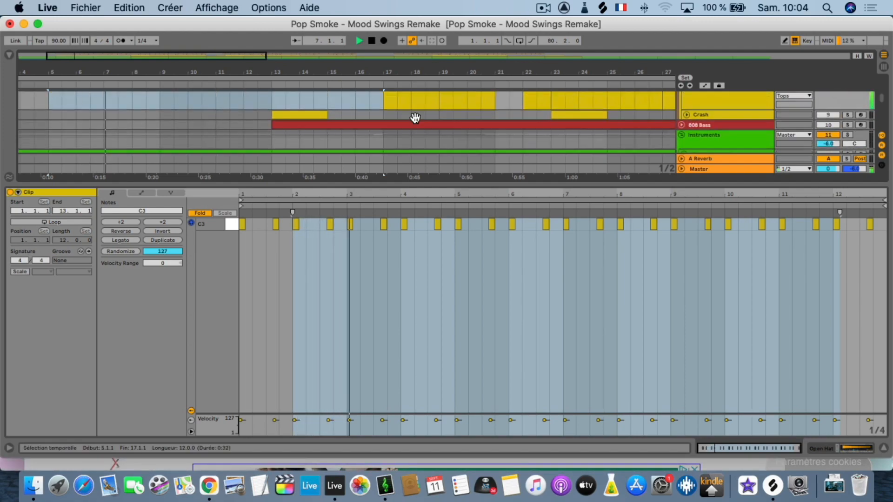
scroll(415, 117, down, 4)
scroll(372, 120, up, 3)
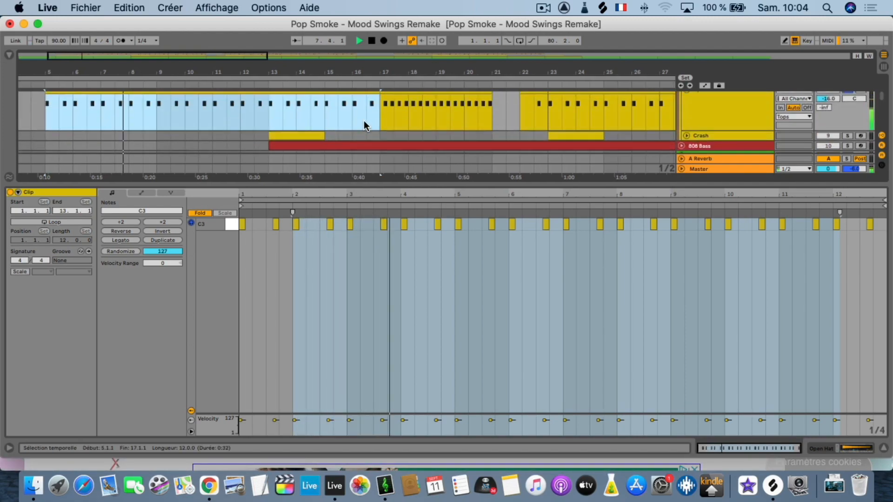
shift+click(279, 135)
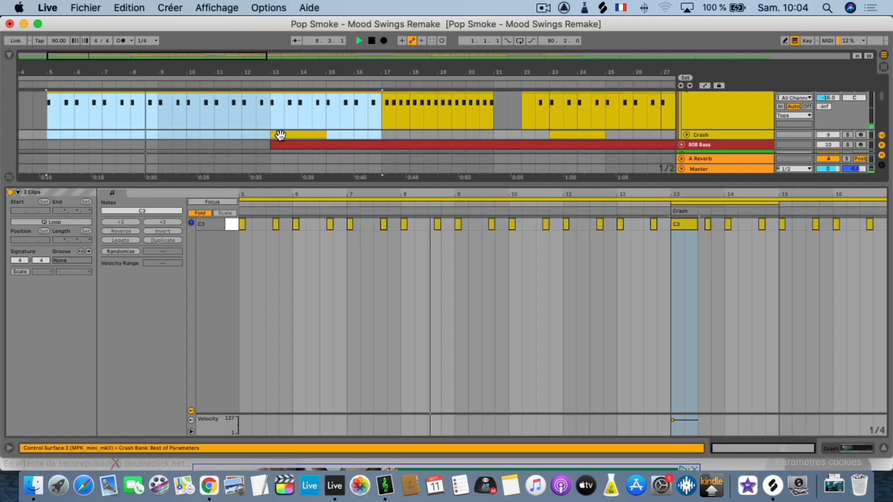
click(843, 135)
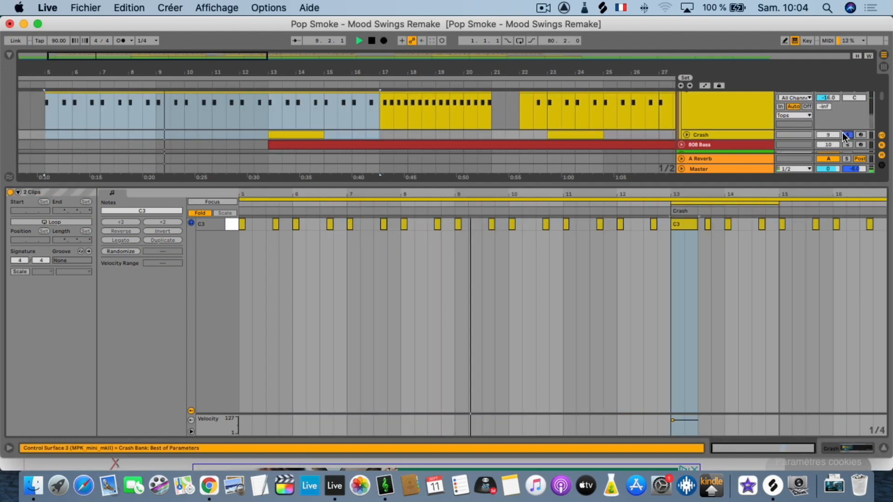
click(289, 135)
Solo and unfold the Closed Hat track and show the MIDI notes of its clip at bar 16.
scroll(290, 130, up, 5)
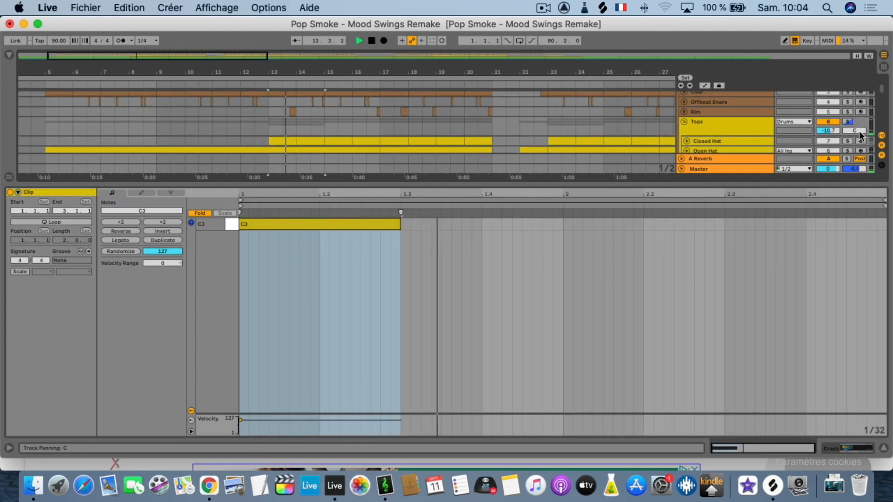
click(848, 141)
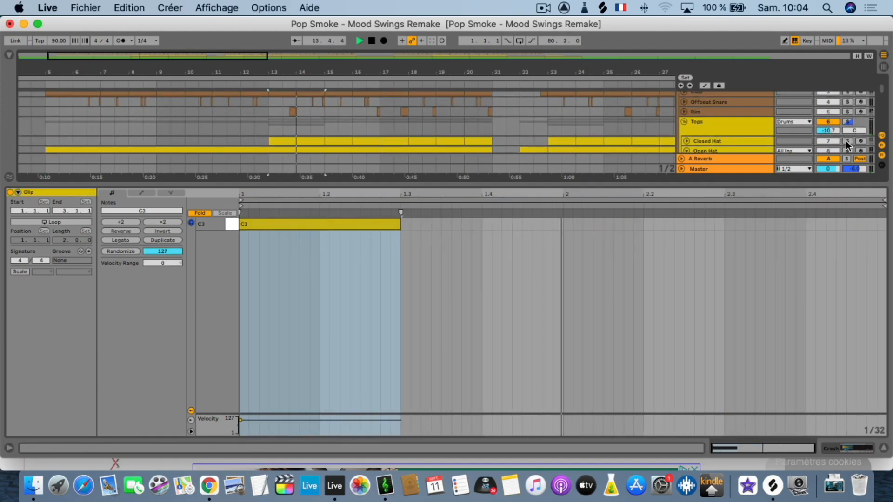
click(687, 142)
click(372, 123)
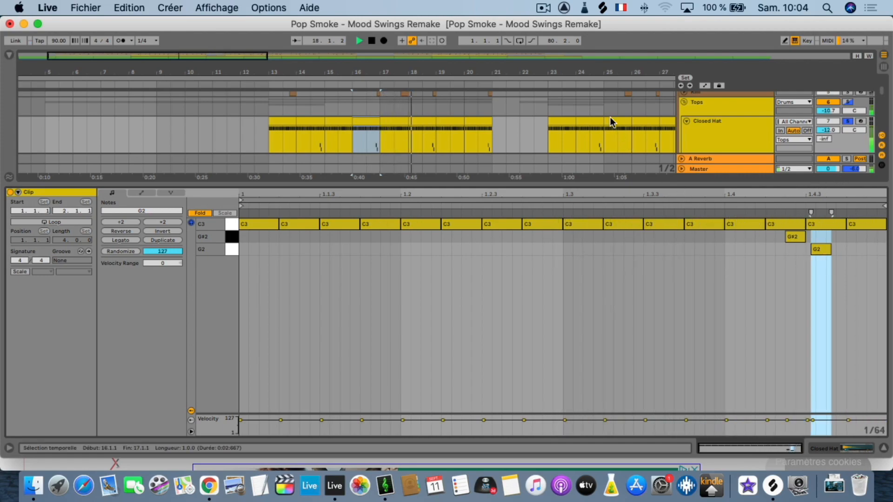
drag(535, 73, 536, 44)
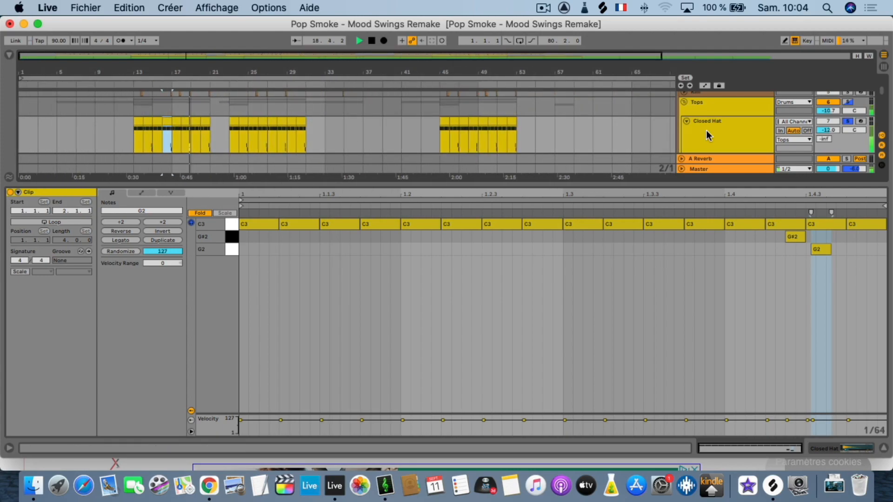
Clear the Closed Hat track's solo and hide the clip detail view.
click(846, 122)
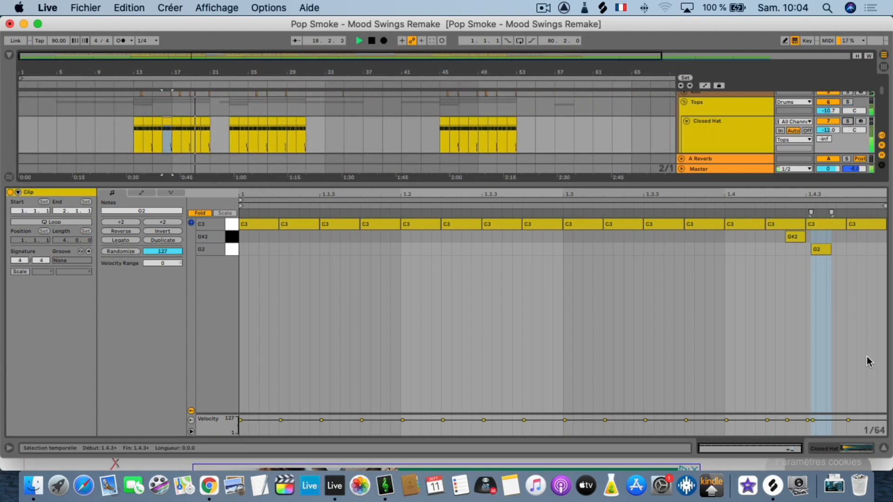
click(885, 449)
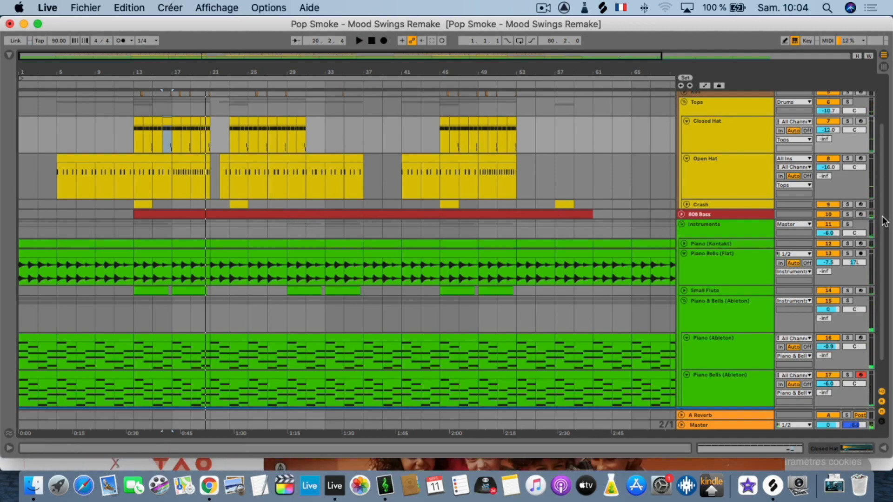
Arm and unfold the 808 Bass track and show the MIDI notes of its clip.
click(860, 214)
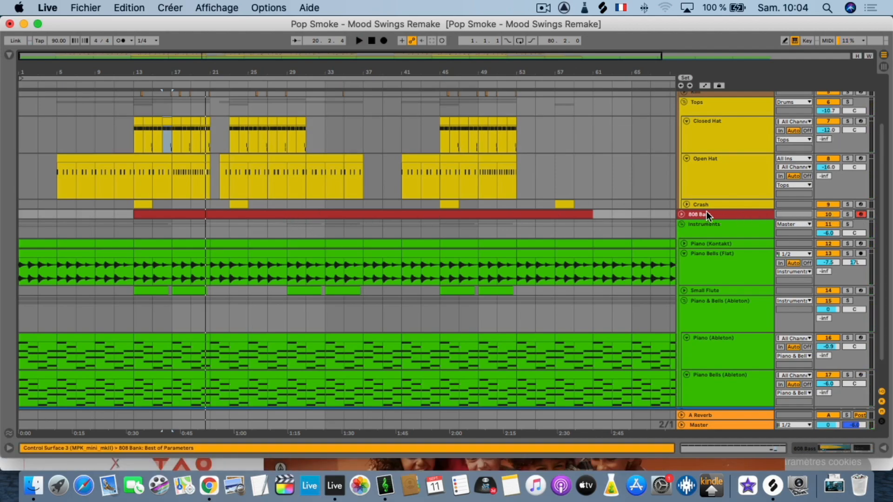
click(682, 214)
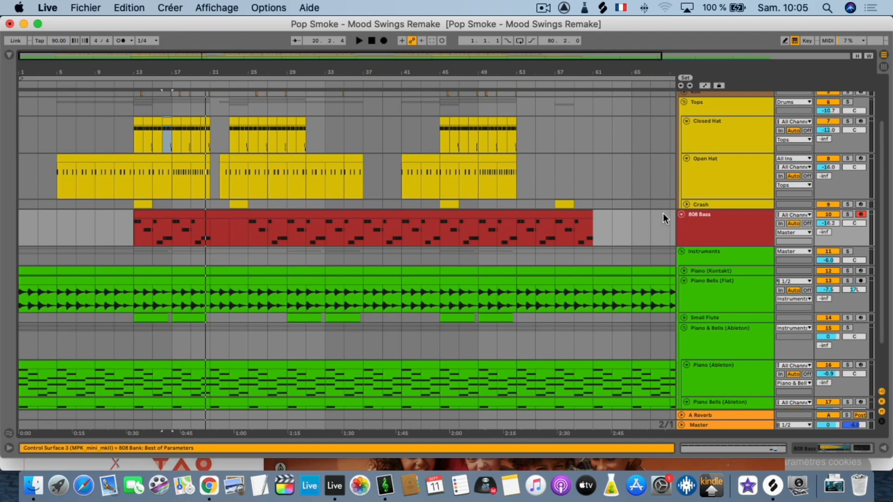
double_click(153, 218)
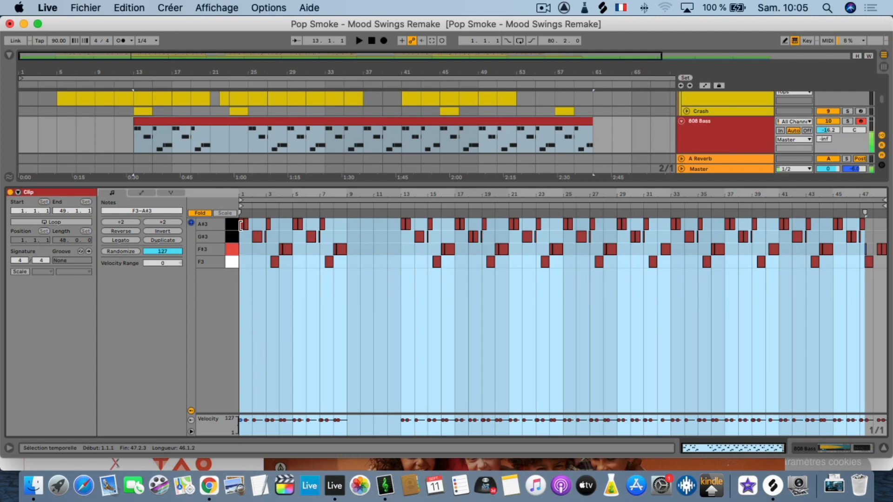
Play from bar 13 with the 808 Bass and Drums group soloed together, and clear the solos when finished.
key(space)
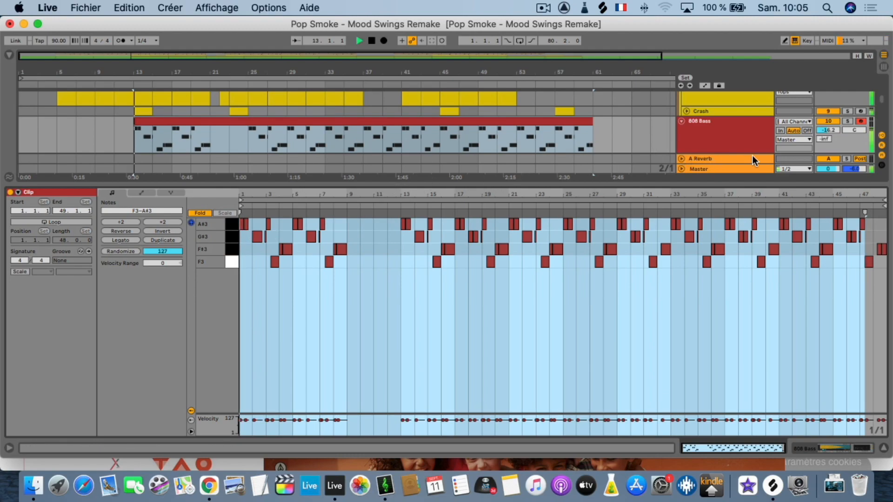
click(845, 121)
scroll(847, 135, up, 5)
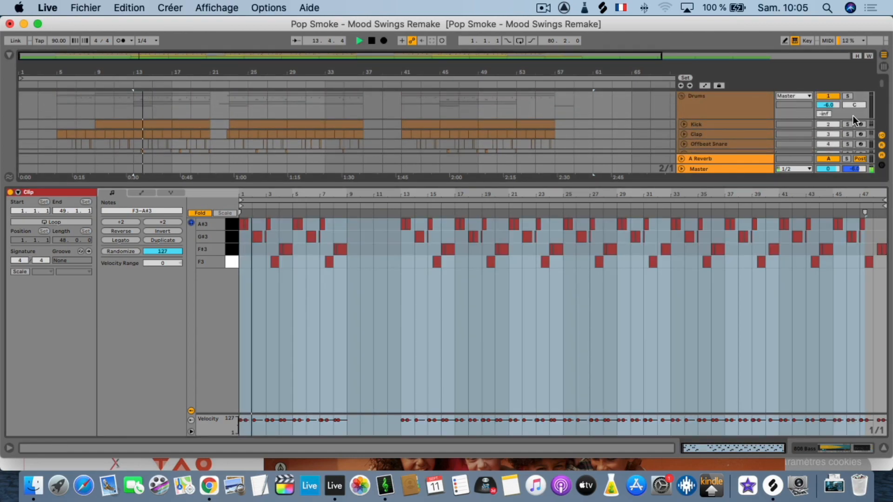
click(848, 96)
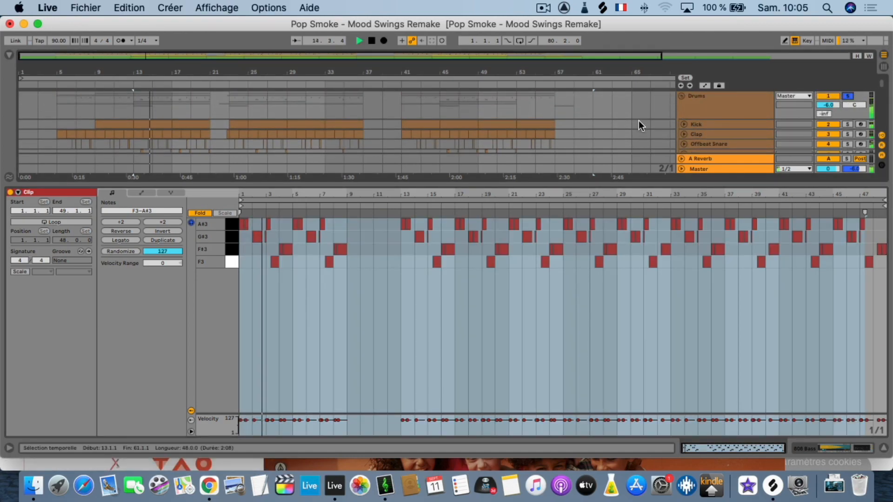
scroll(638, 121, down, 5)
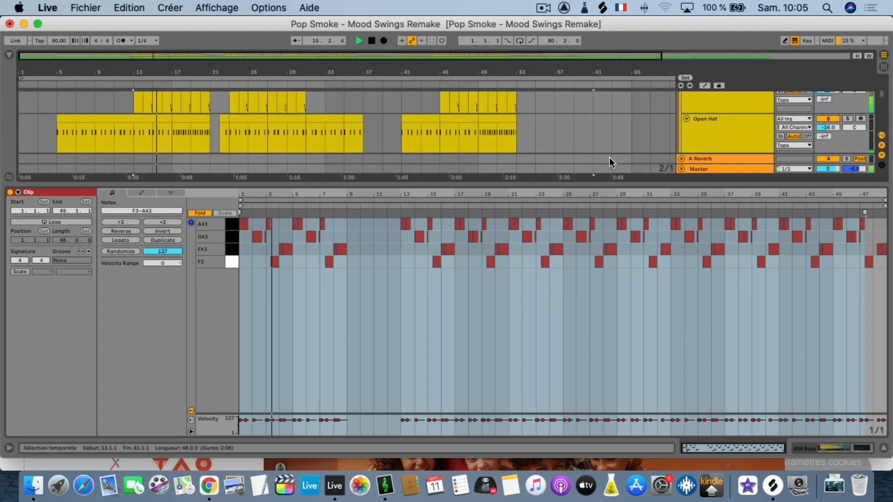
scroll(610, 158, down, 2)
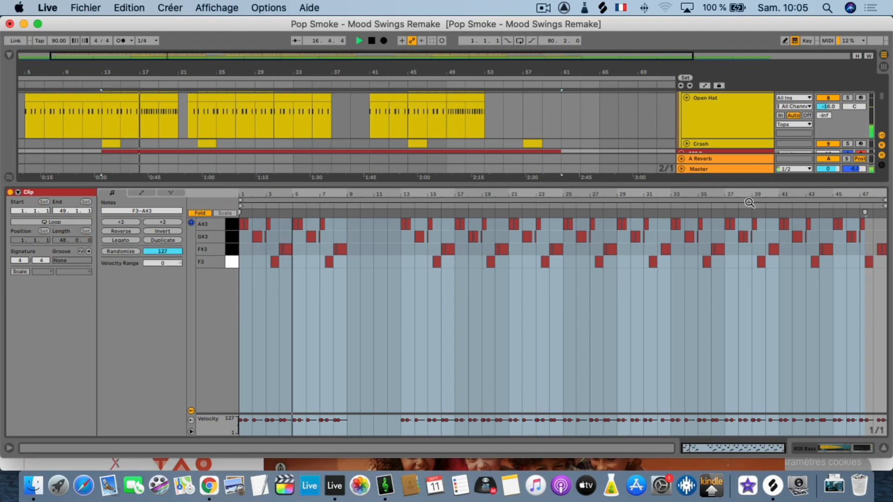
click(884, 449)
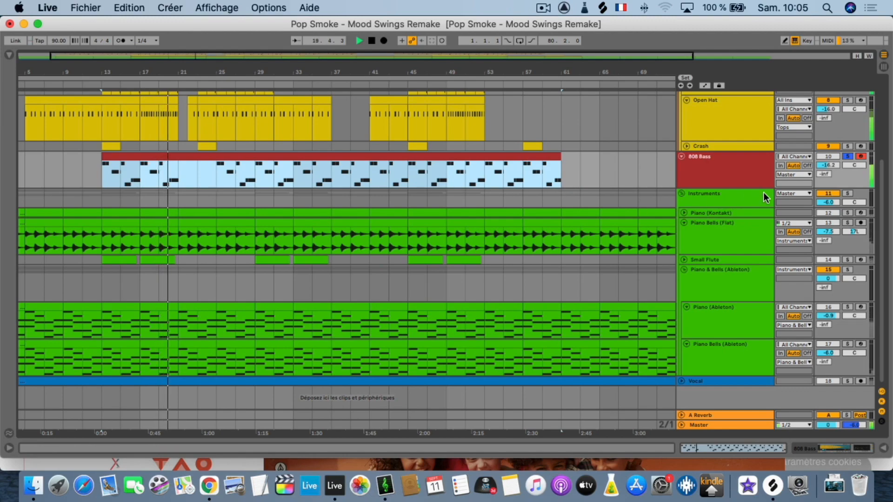
click(846, 156)
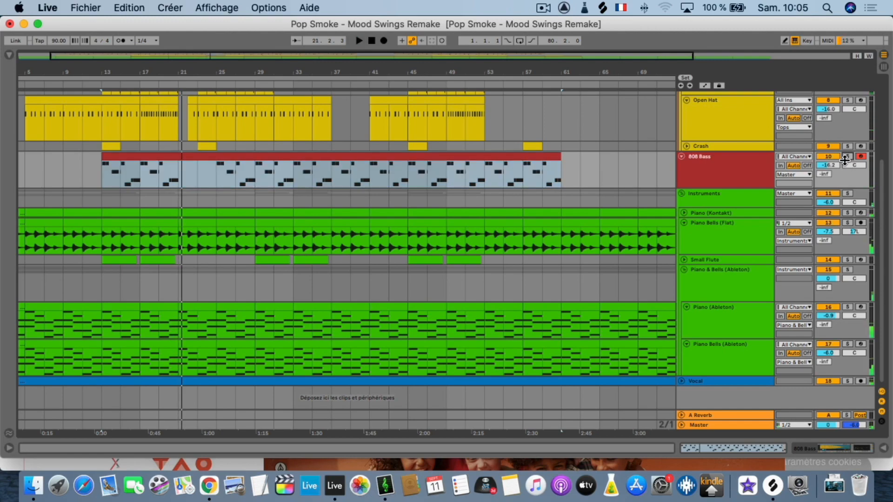
Unfold the Small Flute track, select its clip at bar 13 and load the Serum lead preset LD 8bitcycle [AF].
click(701, 220)
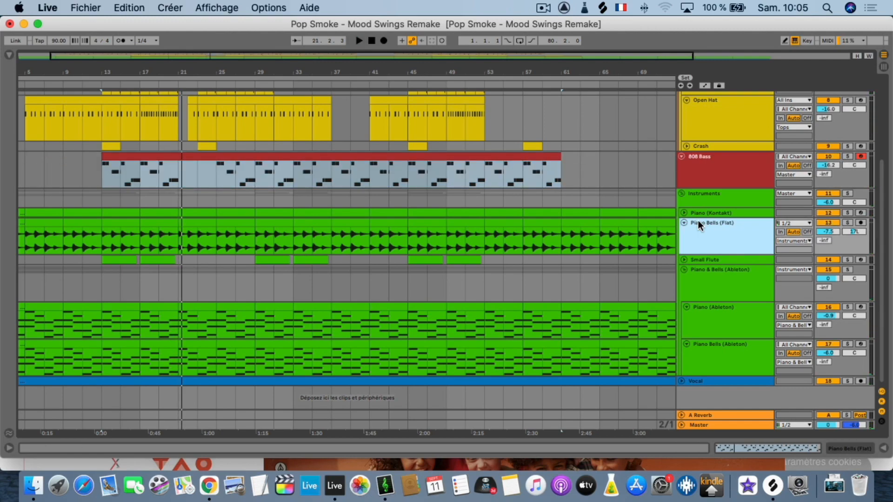
click(683, 260)
click(107, 267)
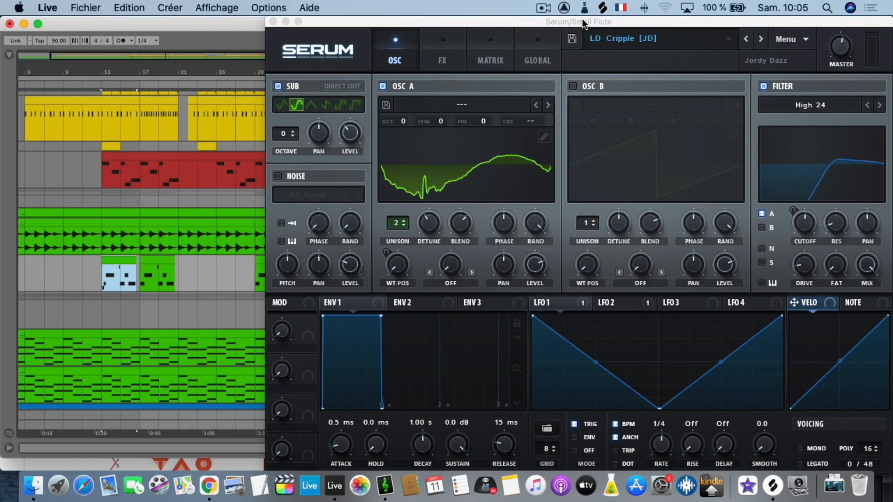
click(620, 36)
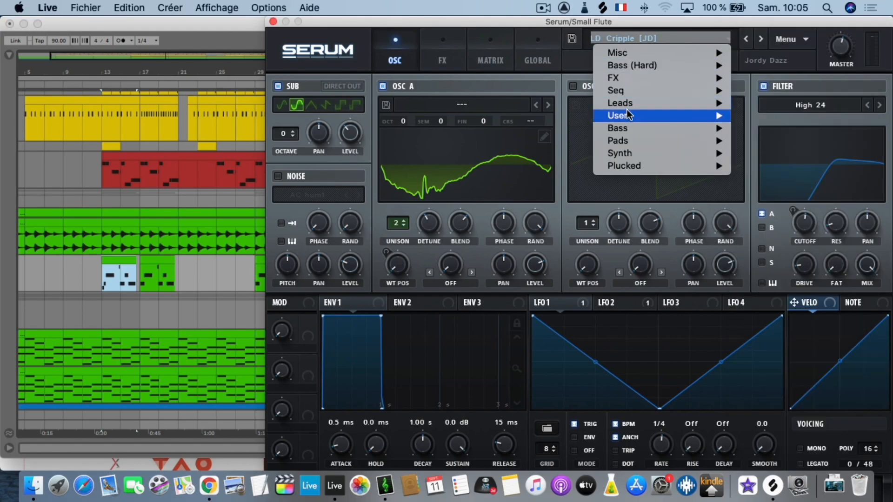
mouse_move(628, 105)
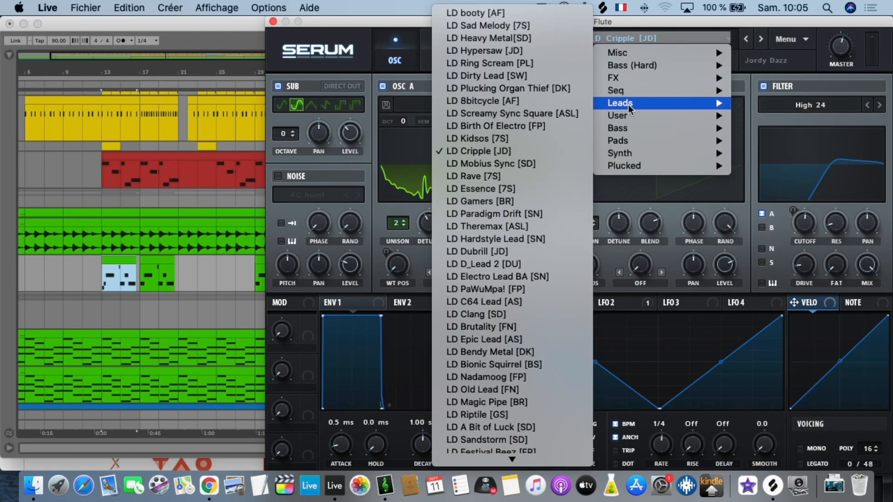
click(464, 101)
Audition the Small Flute clip at bar 13, solo the track and show the clip's MIDI notes.
click(129, 260)
key(space)
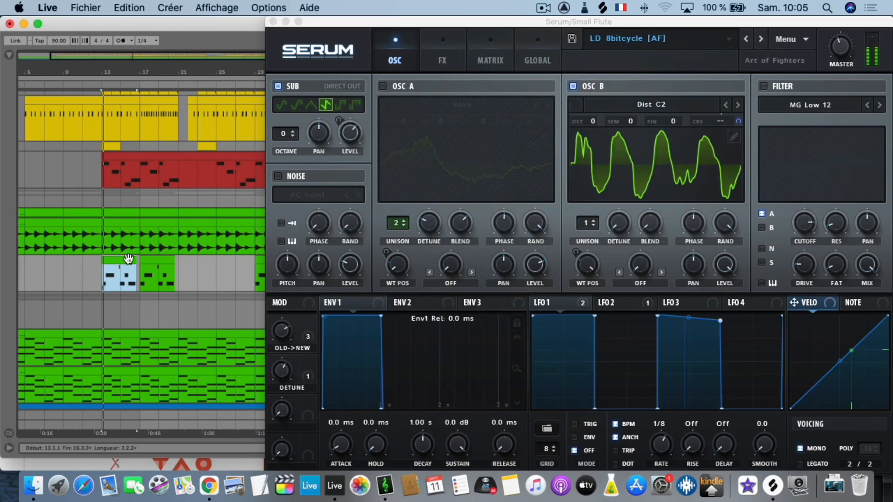
click(273, 22)
click(847, 259)
double_click(106, 262)
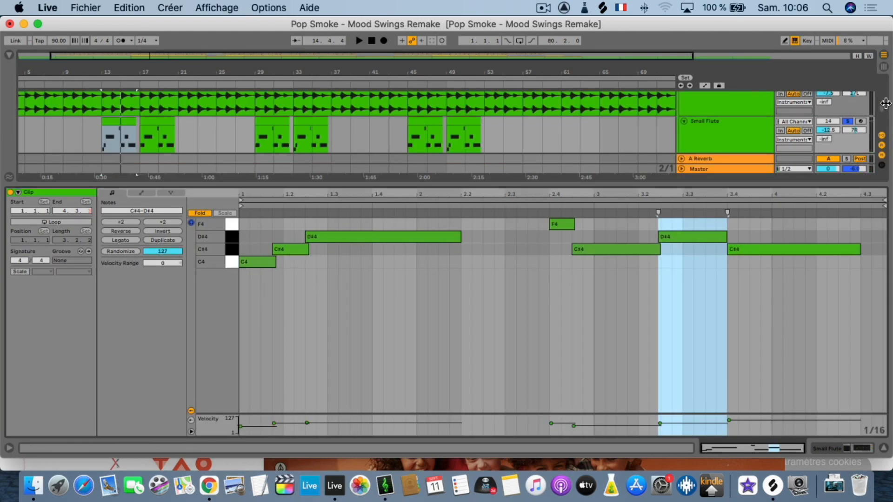
Arm Small Flute, play its soloed clip while comparing EQ Eight off and on, and clear the solo.
click(863, 122)
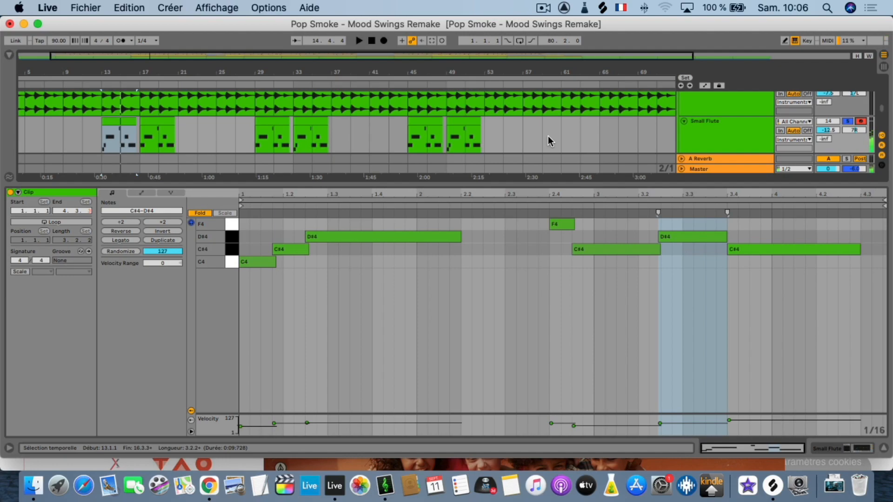
key(space)
click(747, 127)
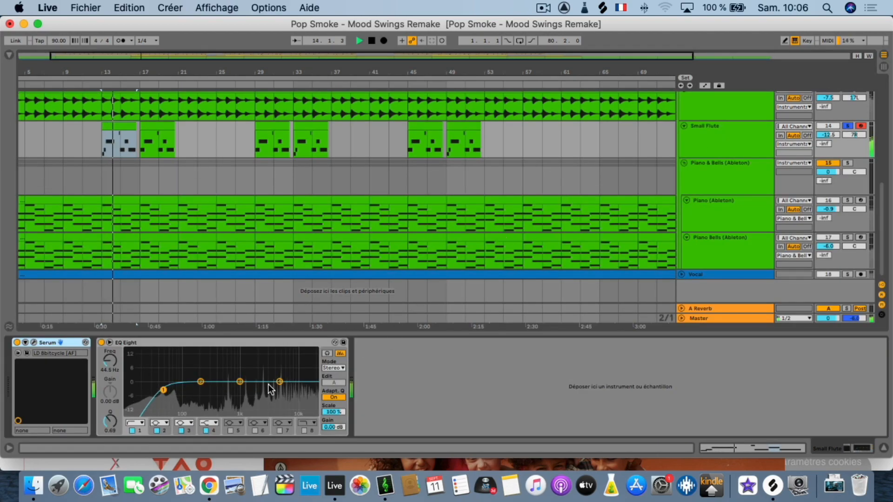
click(101, 343)
click(101, 344)
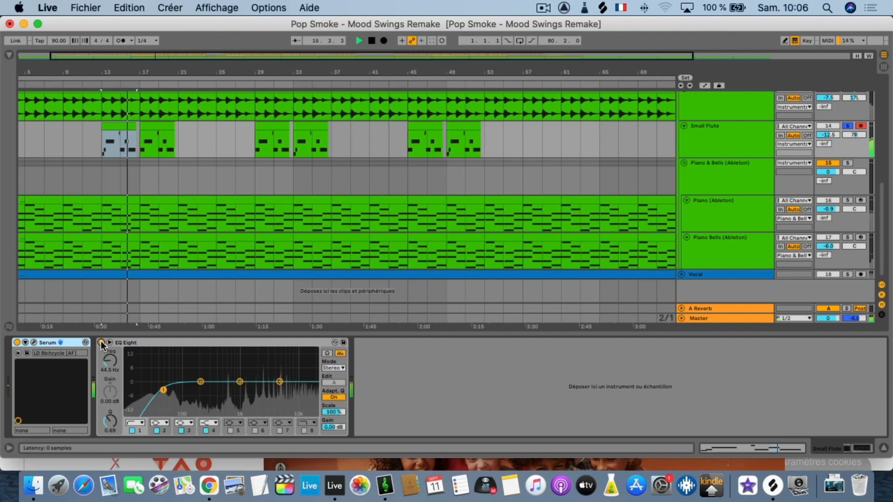
click(848, 126)
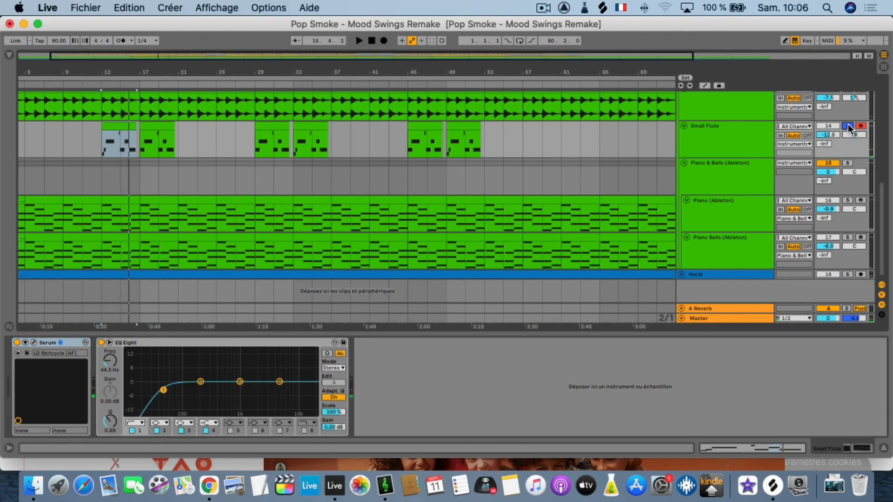
Show the whole arrangement and play all tracks together from bar 1.
drag(570, 73, 569, 52)
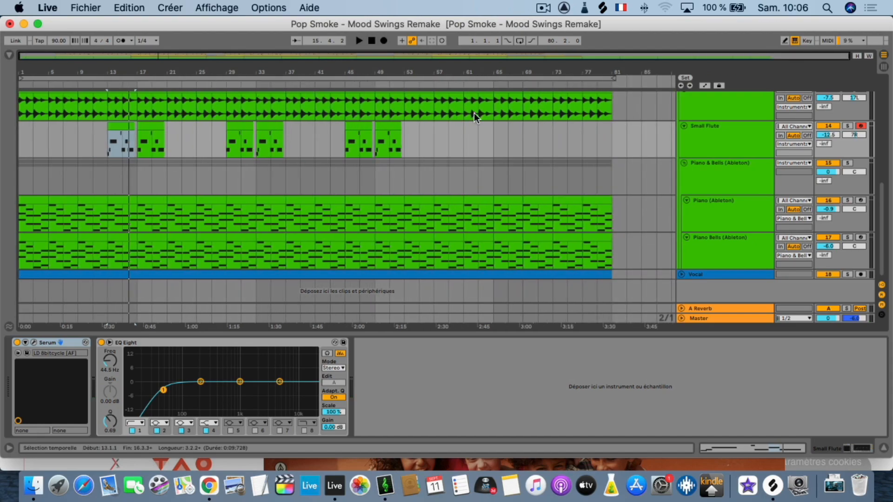
scroll(471, 148, up, 10)
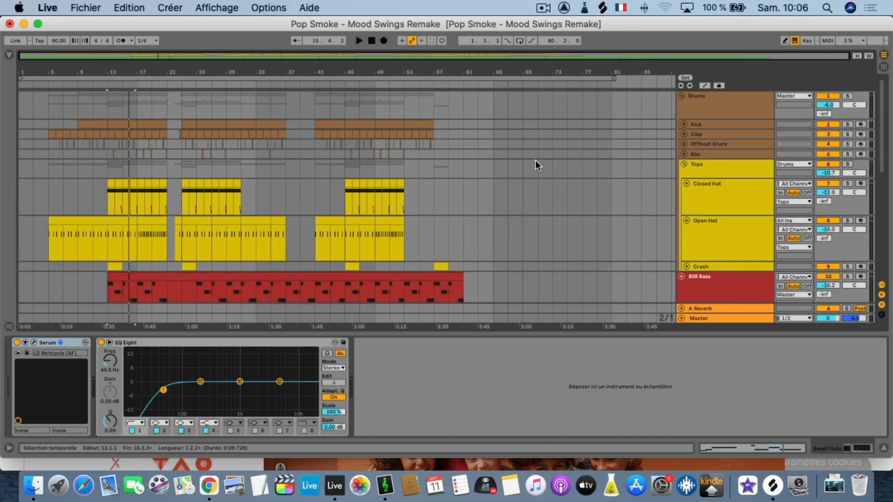
scroll(679, 196, down, 10)
scroll(823, 143, up, 10)
click(20, 107)
key(space)
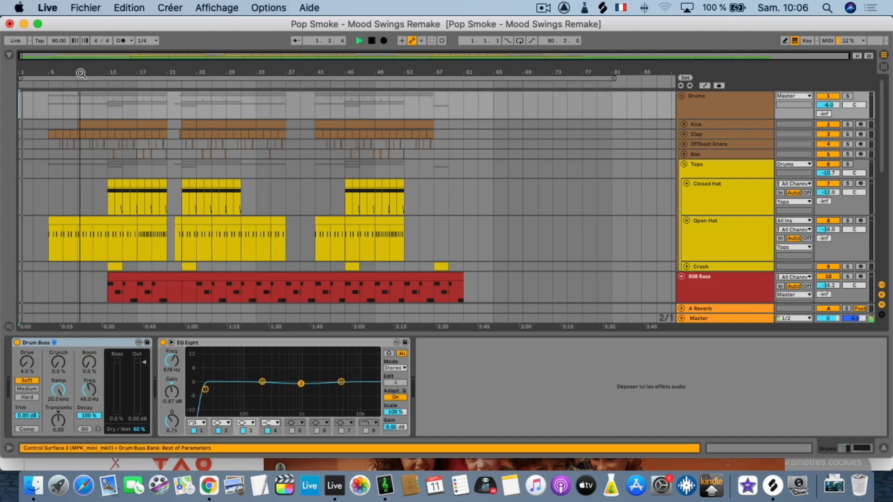
Inspect the A Reverb return's devices and, in Session View, the Tops and Vocal channels.
scroll(259, 218, down, 10)
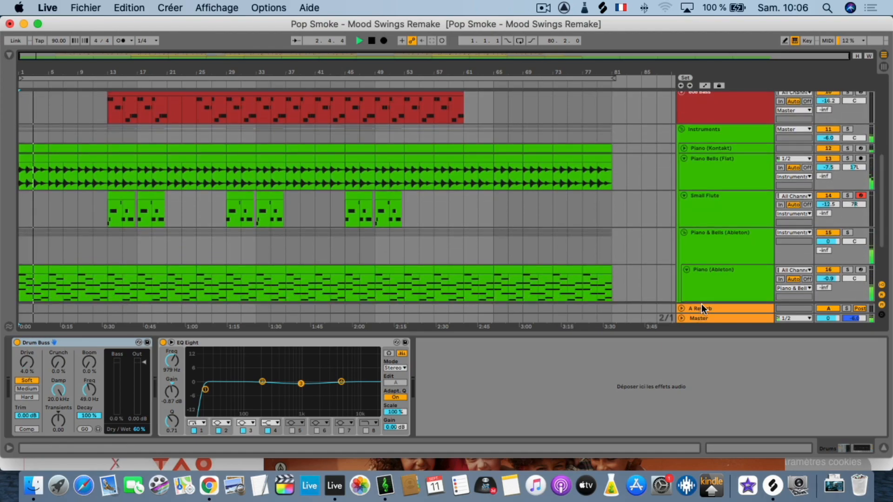
click(702, 308)
key(Tab)
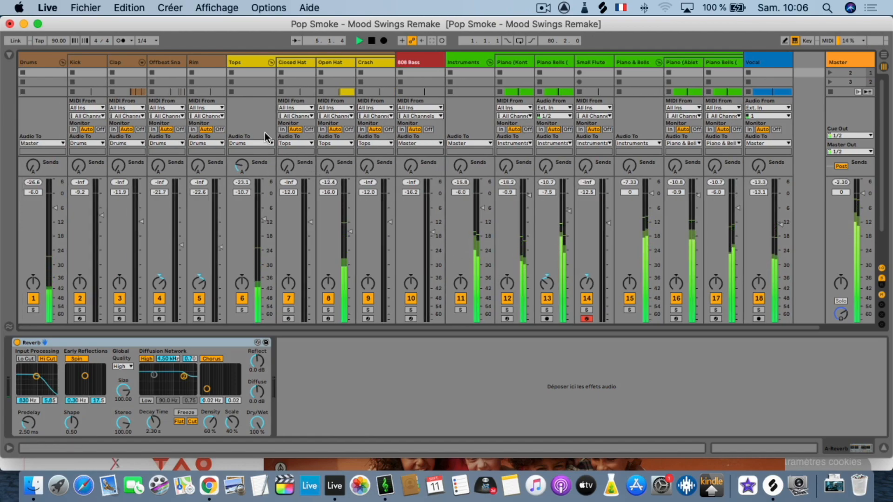
click(251, 62)
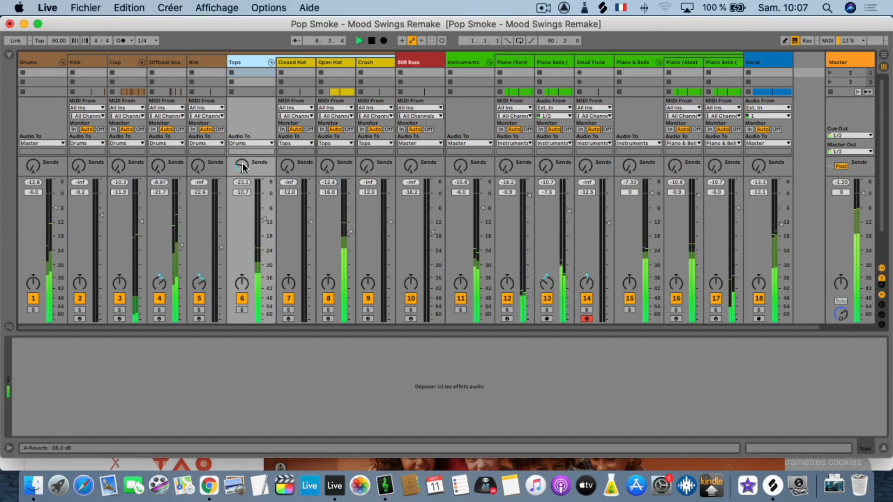
click(761, 62)
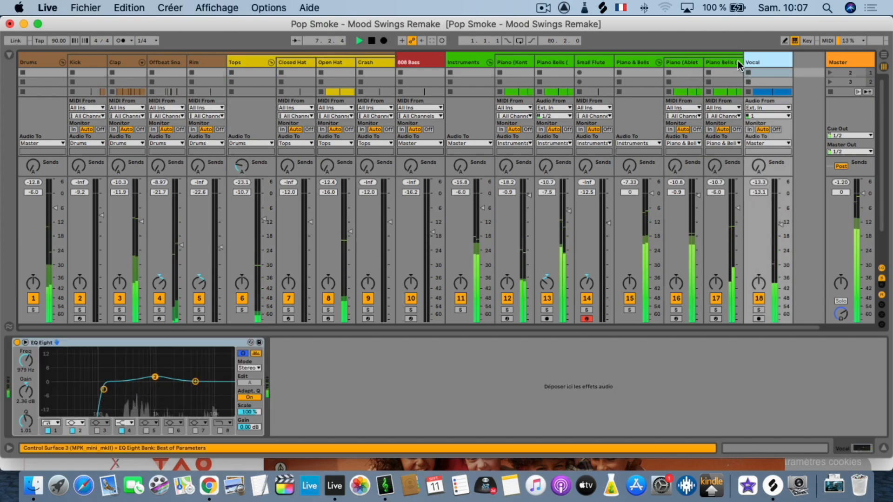
Show the Master track's device chain and unfold its limiter, Glue Compressor, Multiband Compression, A Bit Warmer and EQ Cut 30Hz 20000Hz.
click(842, 58)
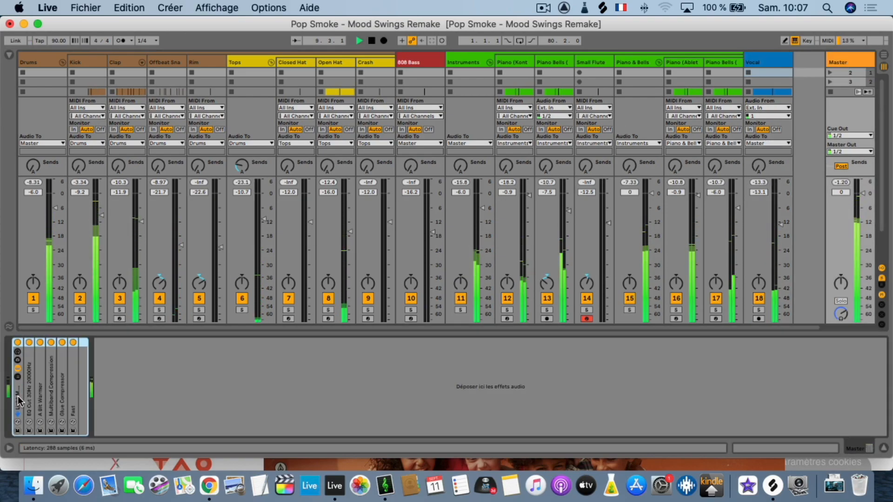
click(72, 389)
double_click(62, 397)
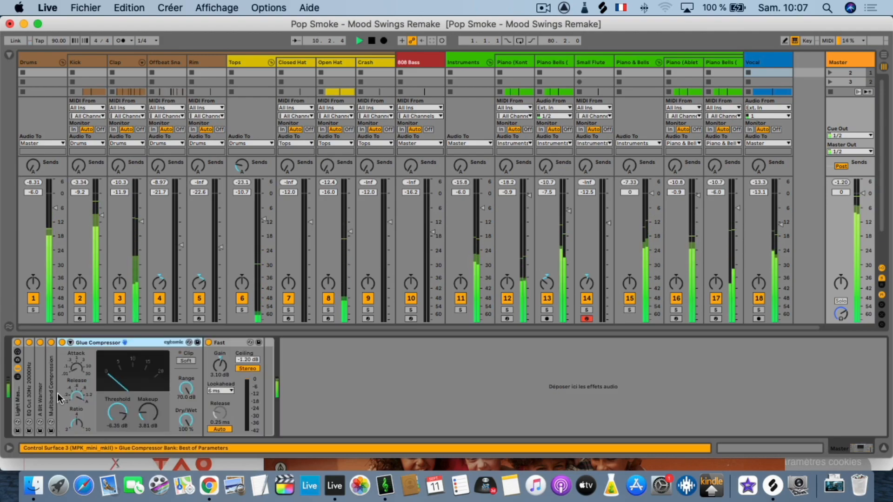
double_click(53, 395)
double_click(40, 398)
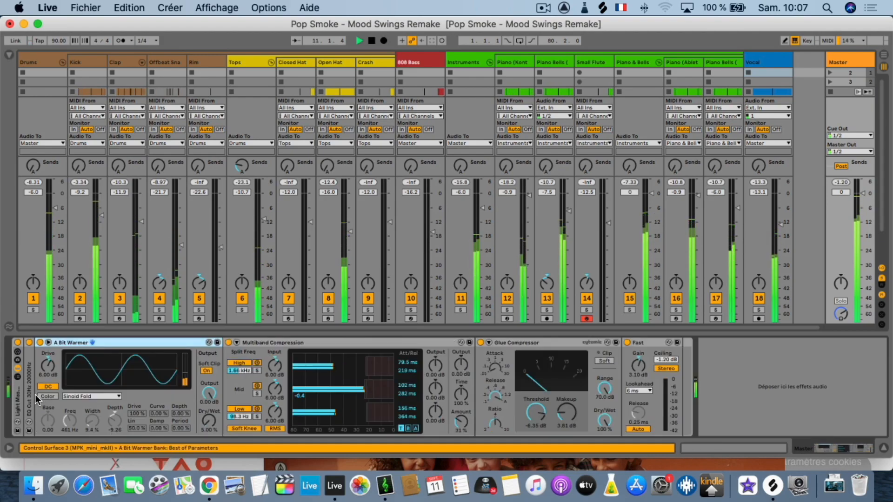
double_click(30, 397)
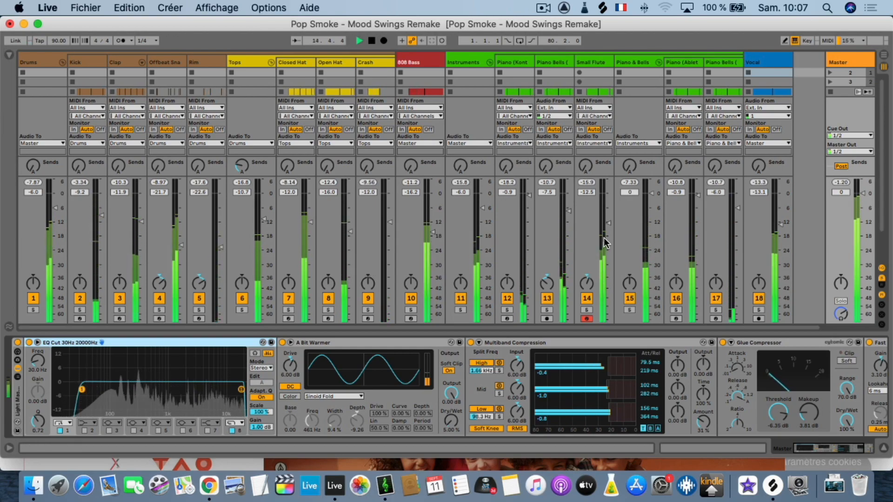
Lower the Small Flute track's volume to -16.4 dB and stop playback.
mouse_move(607, 222)
mouse_down()
mouse_move(609, 239)
mouse_move(607, 230)
mouse_up()
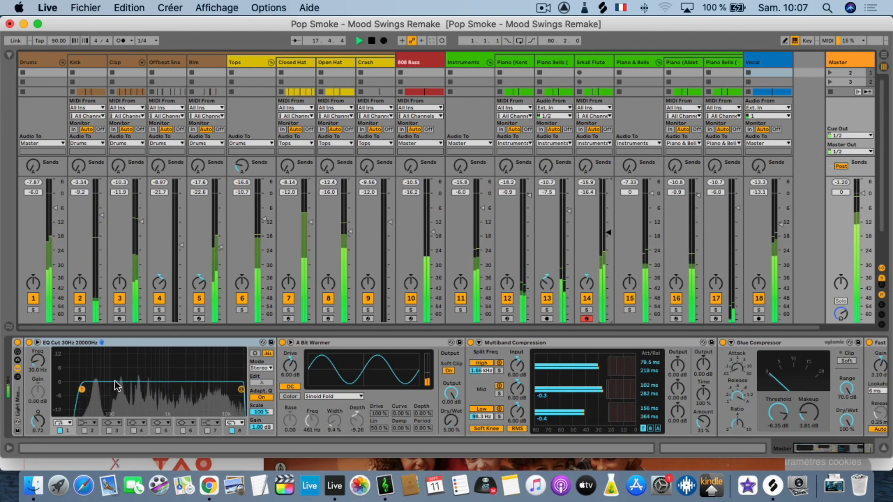
key(space)
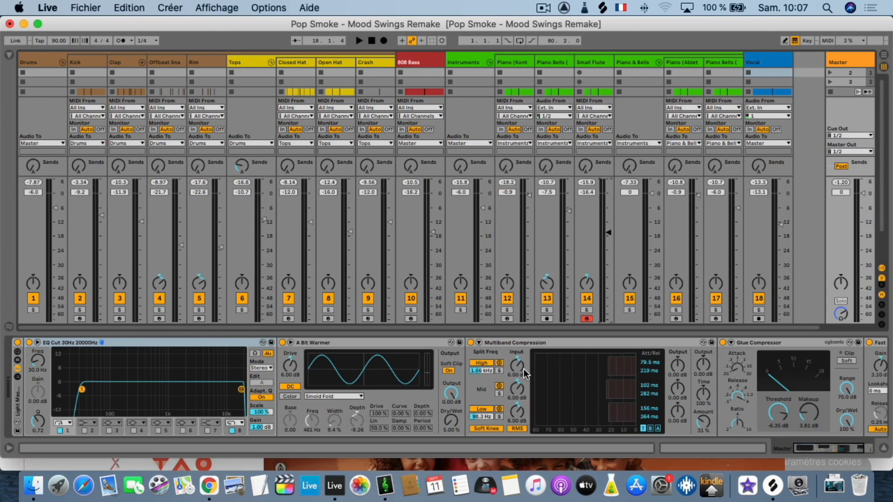
Review the Light Master Chain rack's devices, play from bar 1, and compare the mix with the whole rack bypassed and active.
scroll(524, 369, right, 5)
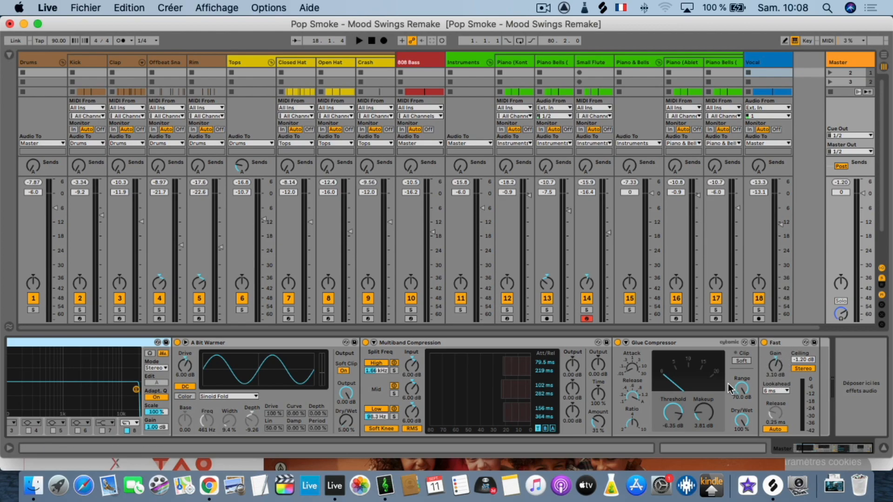
scroll(475, 379, left, 5)
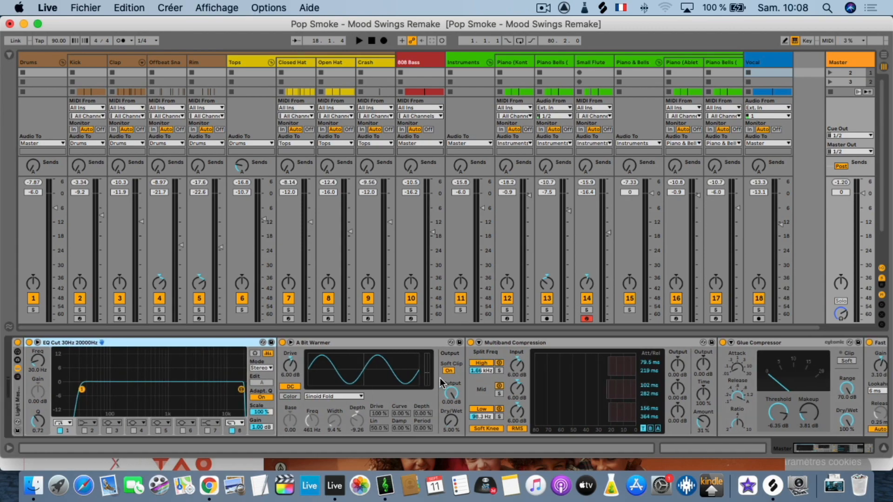
scroll(442, 383, right, 5)
scroll(439, 382, left, 5)
click(17, 343)
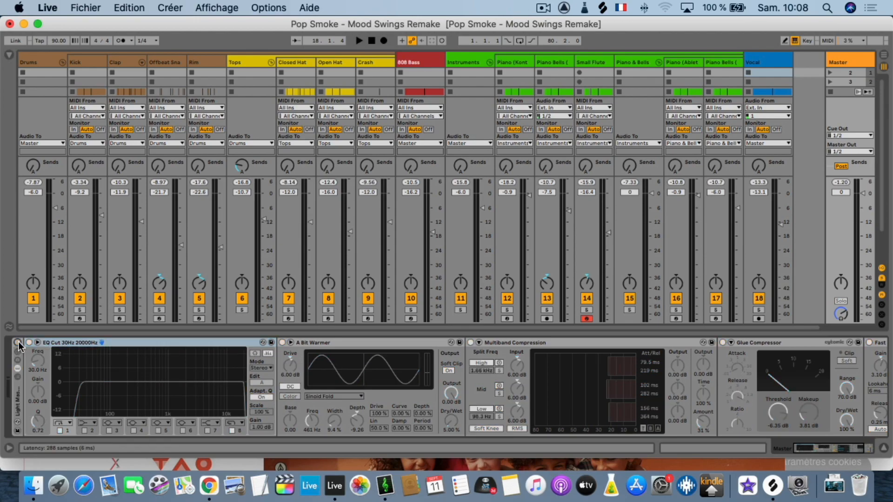
key(space)
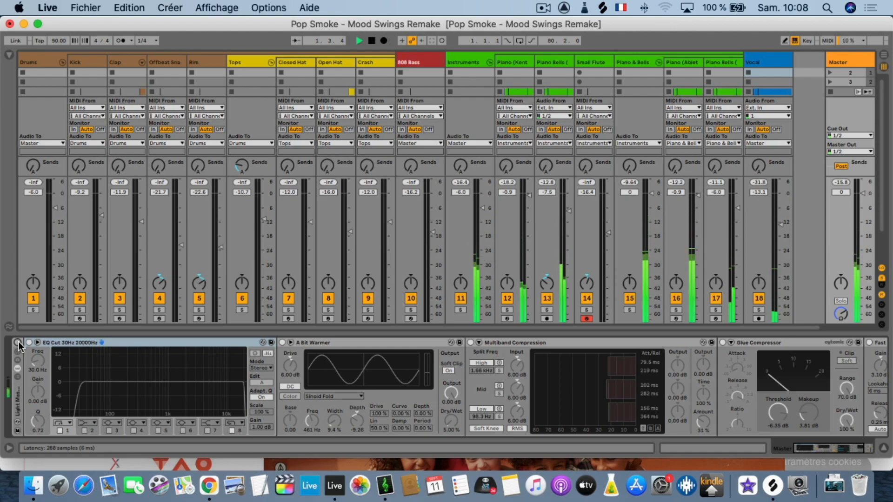
click(18, 343)
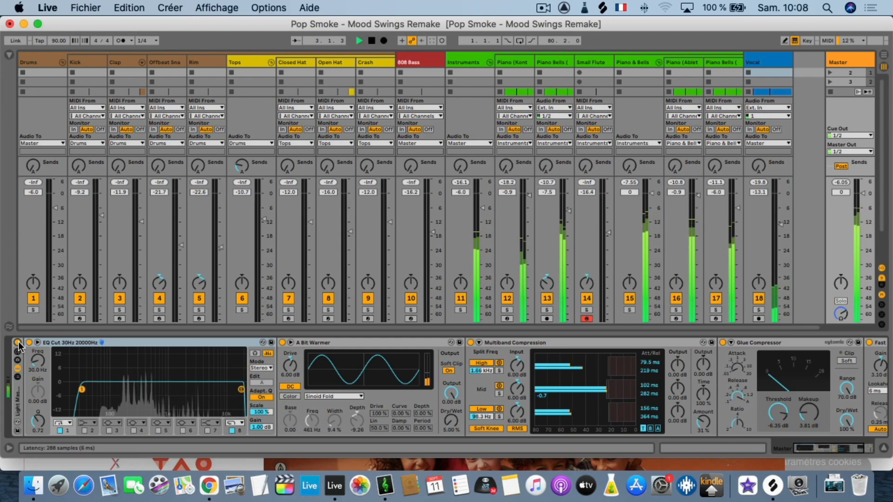
click(18, 343)
scroll(363, 360, right, 1)
scroll(349, 359, left, 1)
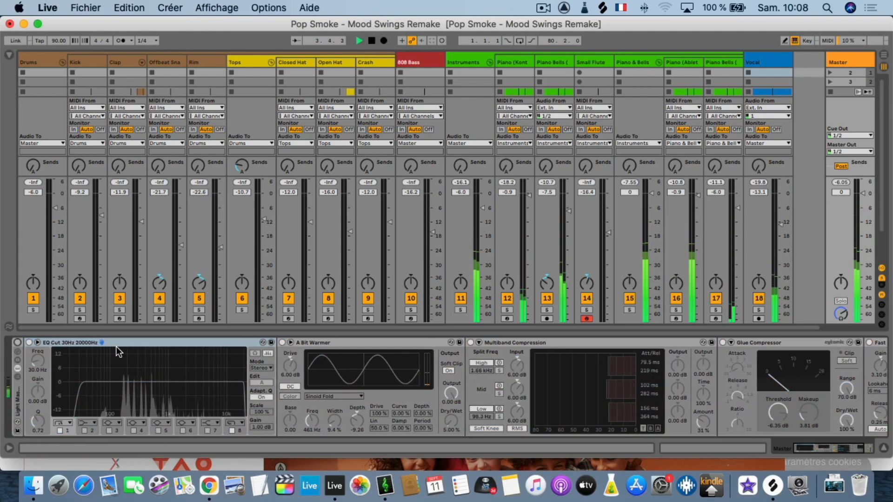
click(17, 342)
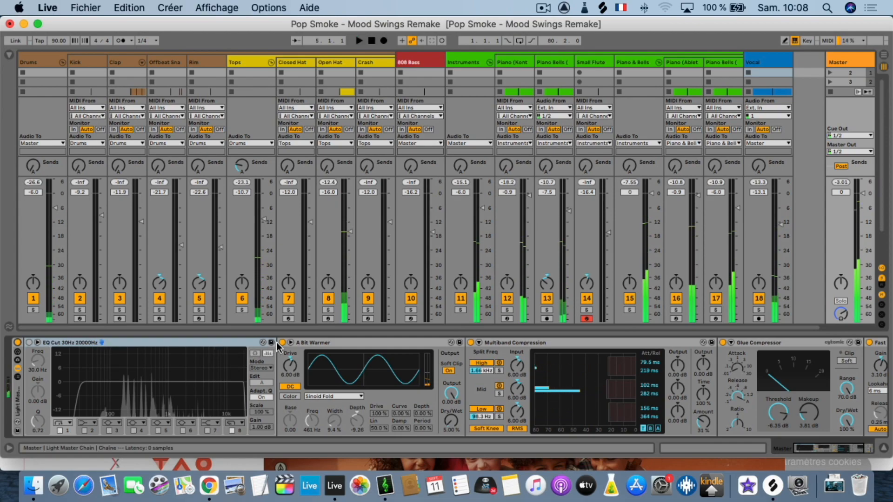
Bypass A Bit Warmer, Multiband Compression and Glue Compressor individually inside the Light Master Chain rack.
click(282, 342)
click(470, 343)
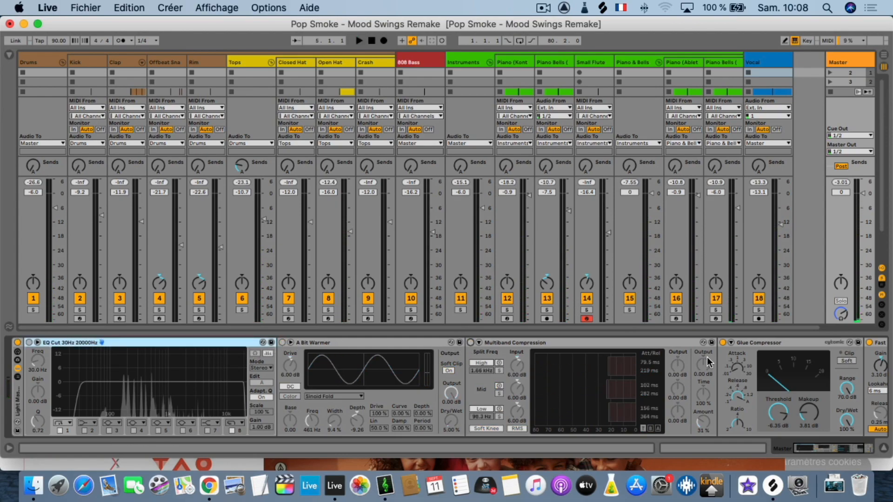
click(723, 343)
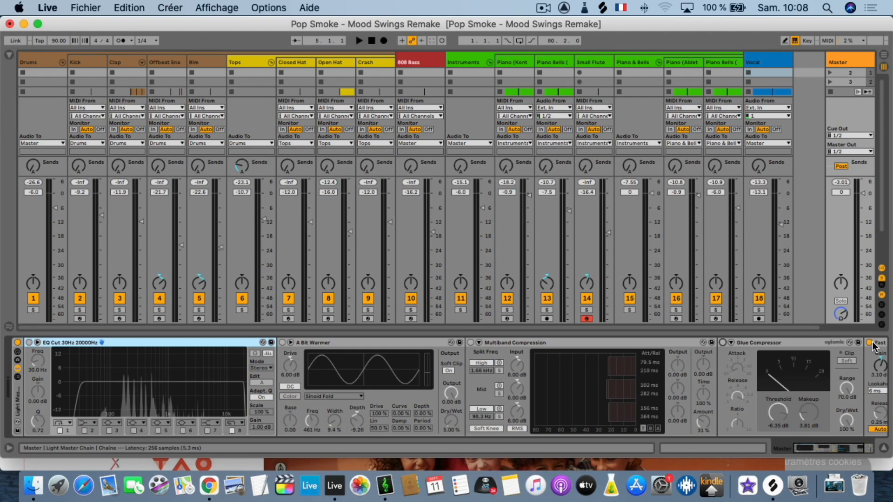
Play from bar 1, re-enable EQ Cut 30Hz 20000Hz and A Bit Warmer, and compare the sound with A Bit Warmer off and on.
key(space)
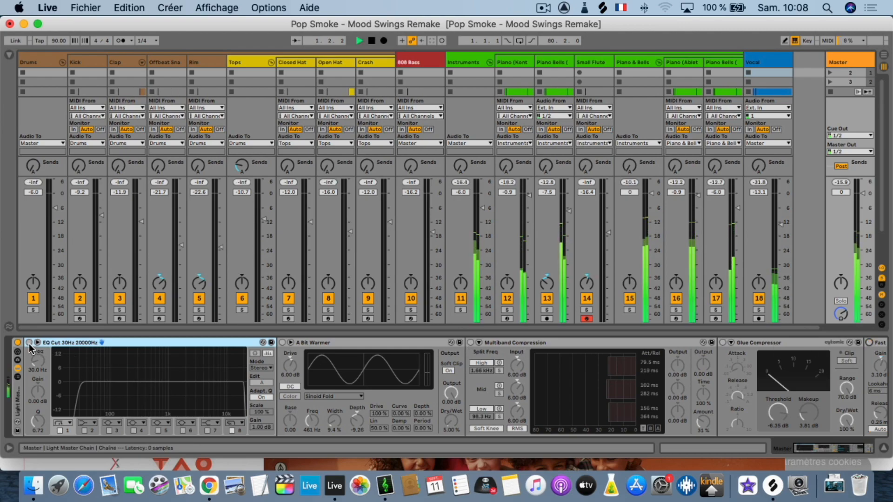
click(29, 343)
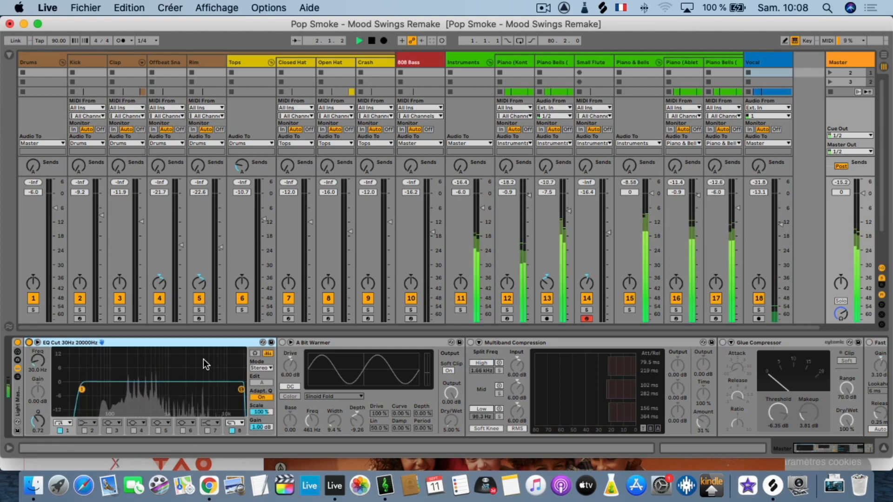
click(281, 343)
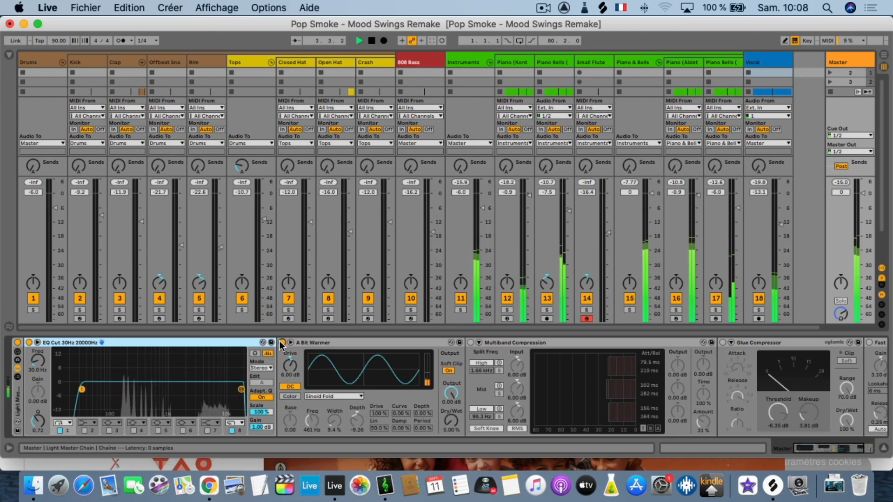
click(282, 343)
click(282, 343)
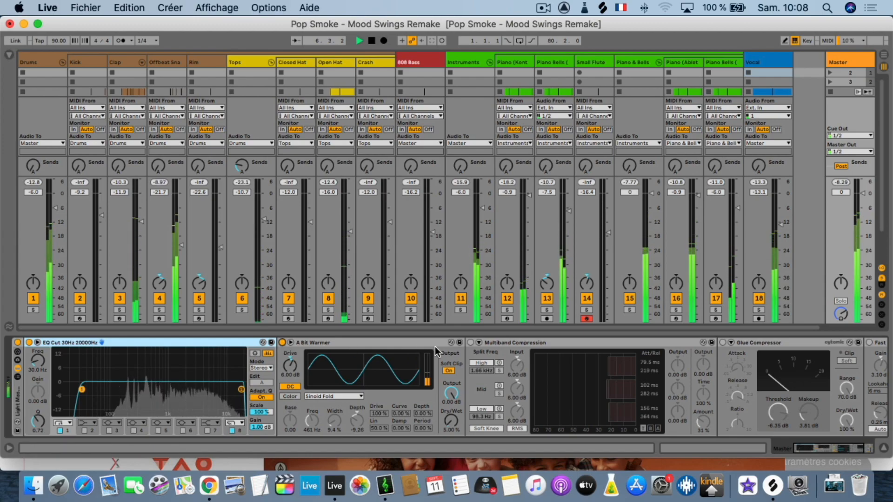
Re-enable Multiband Compression, then compare playback with Glue Compressor off and on, restarting from bar 1 and leaving it active.
click(470, 342)
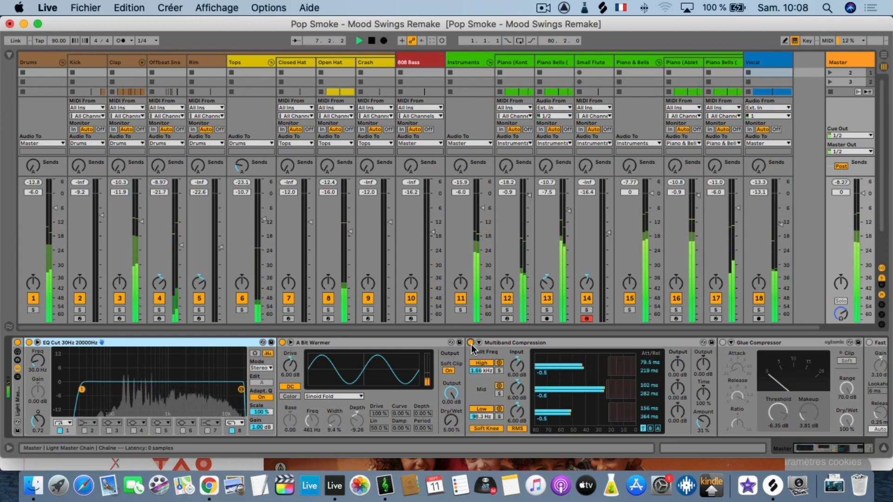
scroll(500, 349, right, 3)
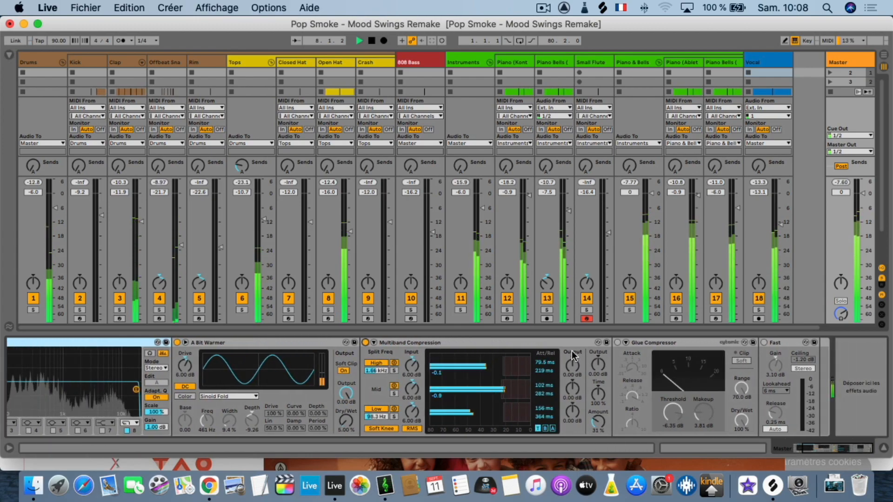
click(617, 343)
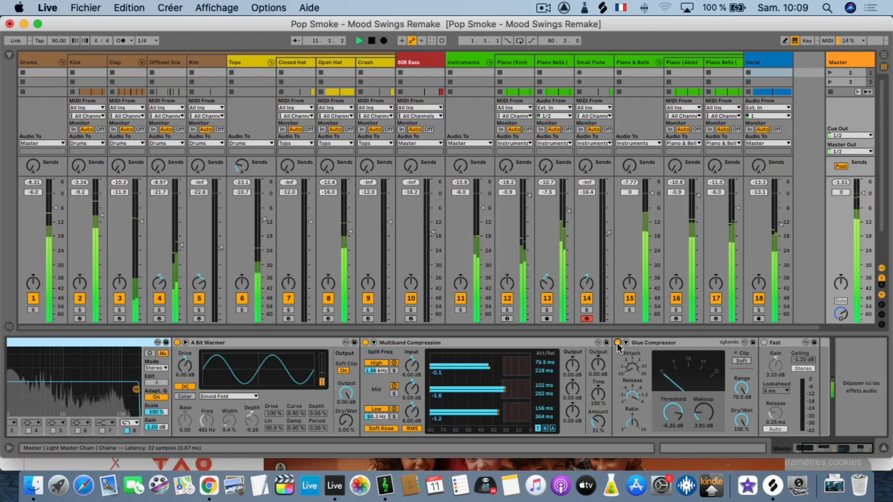
click(617, 343)
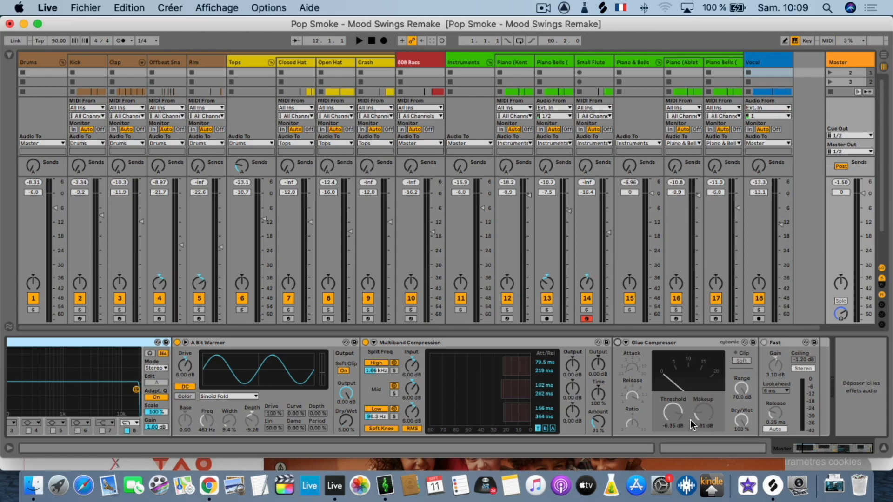
key(space)
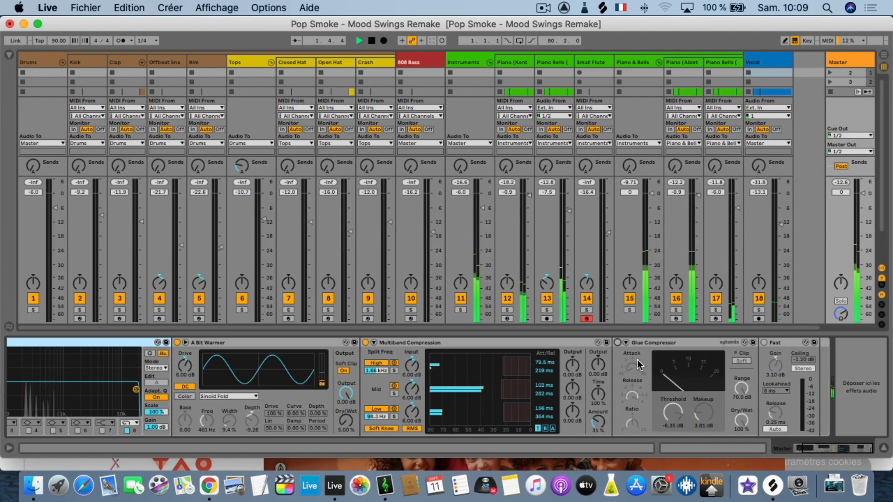
click(618, 343)
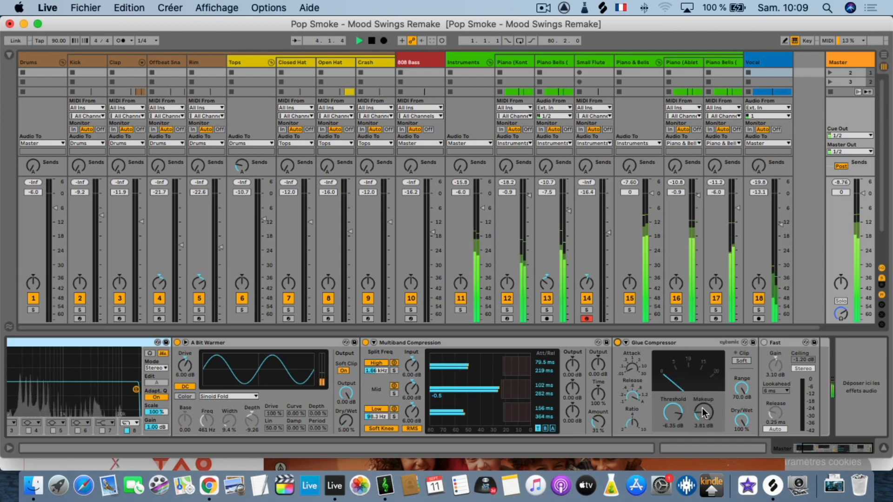
Compare the master level with the Fast limiter and Glue Compressor off and on, leaving both active.
click(765, 342)
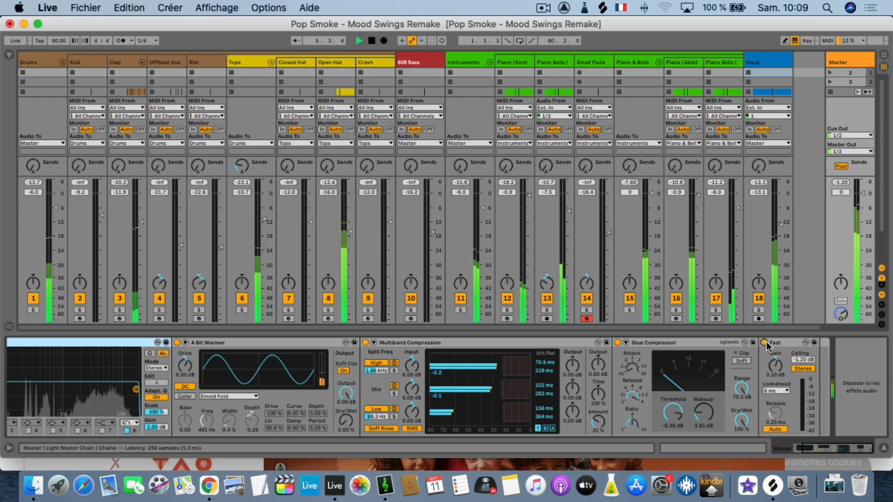
click(765, 342)
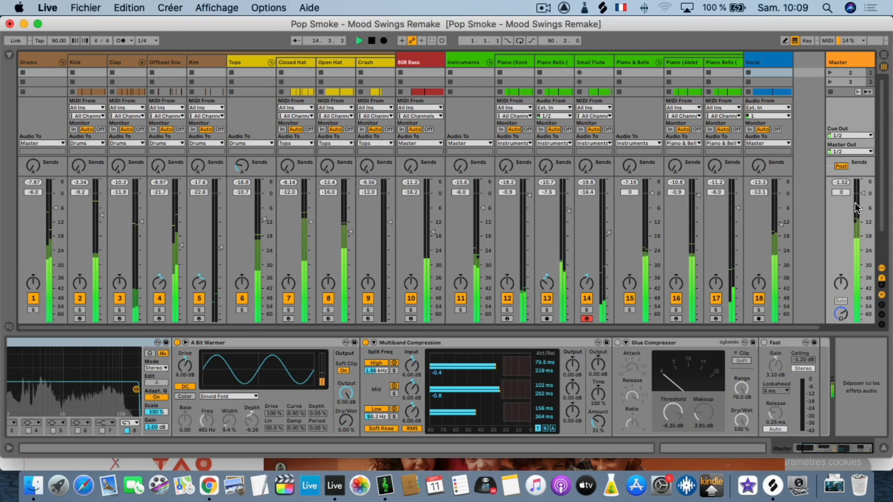
click(617, 343)
click(764, 342)
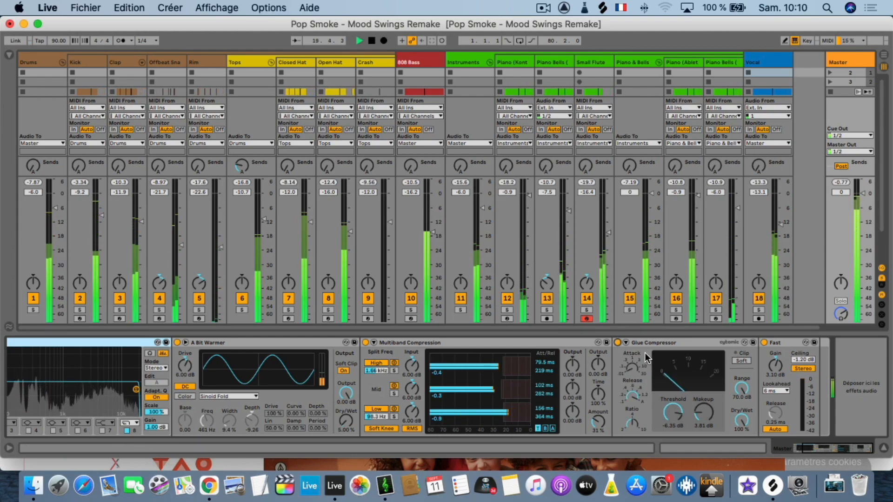
Switch to Arrangement View and mute the Vocal track and the Instruments group while playback continues.
key(Tab)
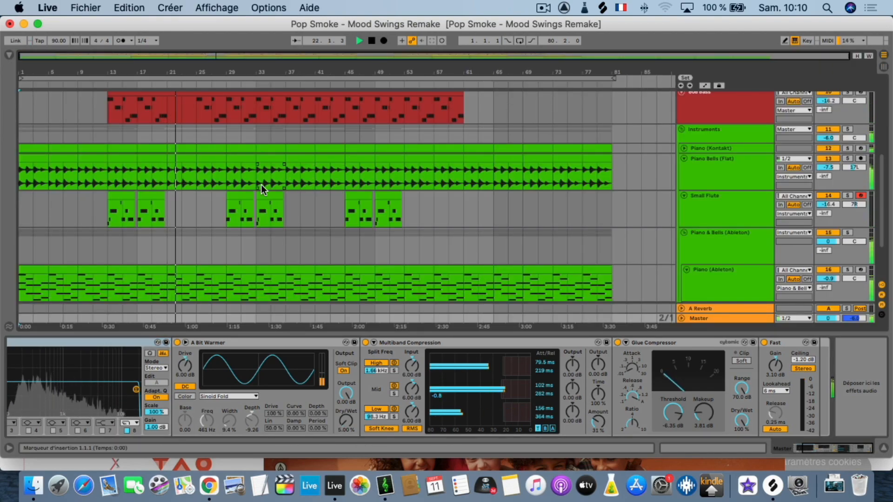
scroll(261, 185, down, 3)
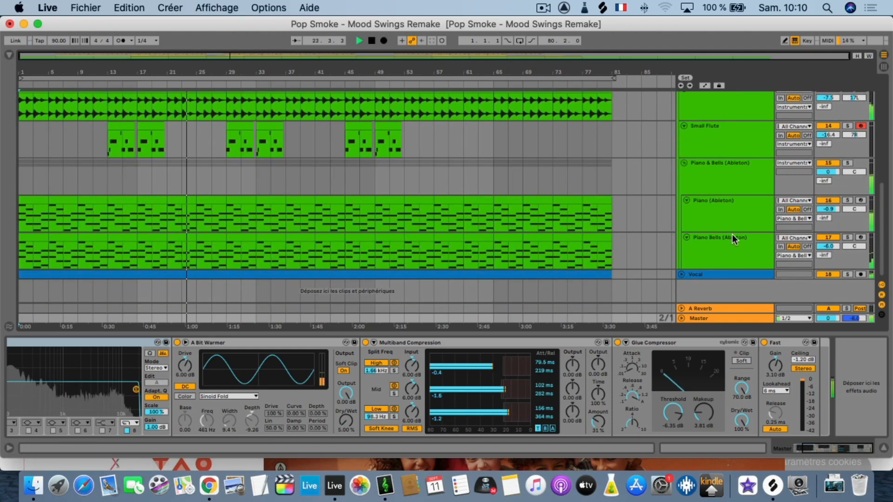
click(828, 275)
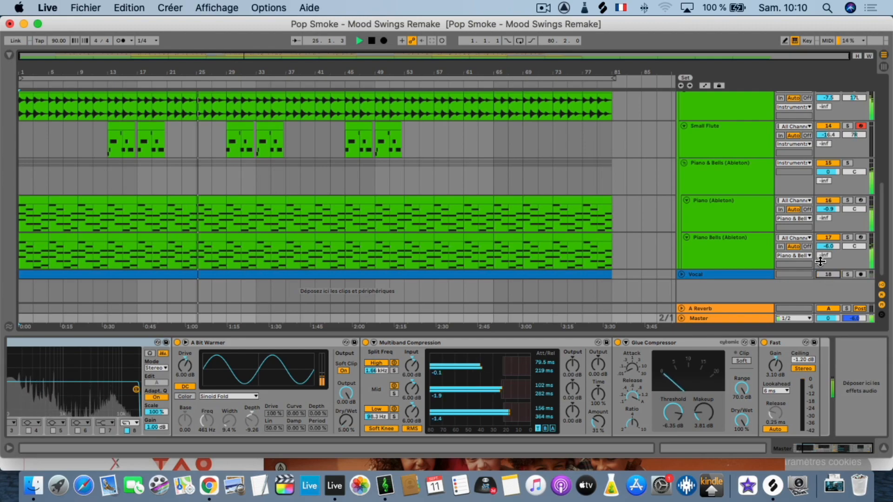
scroll(767, 219, up, 3)
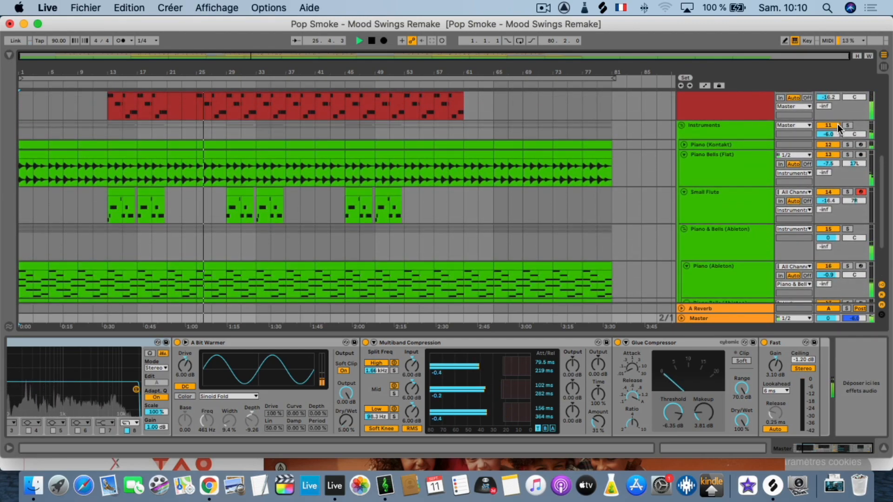
click(830, 125)
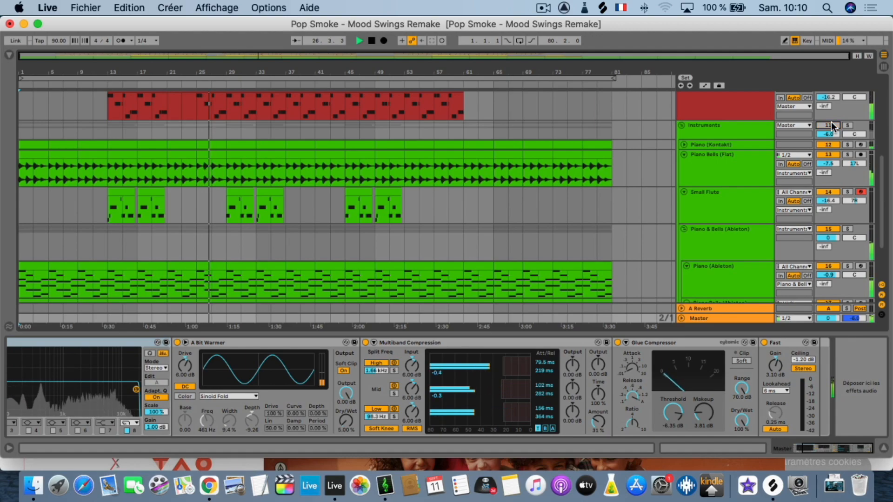
Examine the playing arrangement from the Drums group down to the Vocal track and toggle the Vocal track's mute.
scroll(551, 295, down, 3)
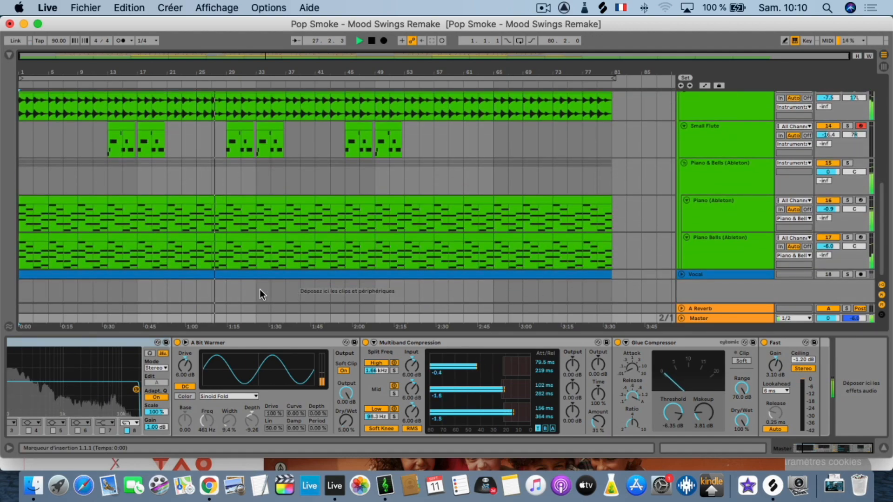
scroll(610, 283, up, 3)
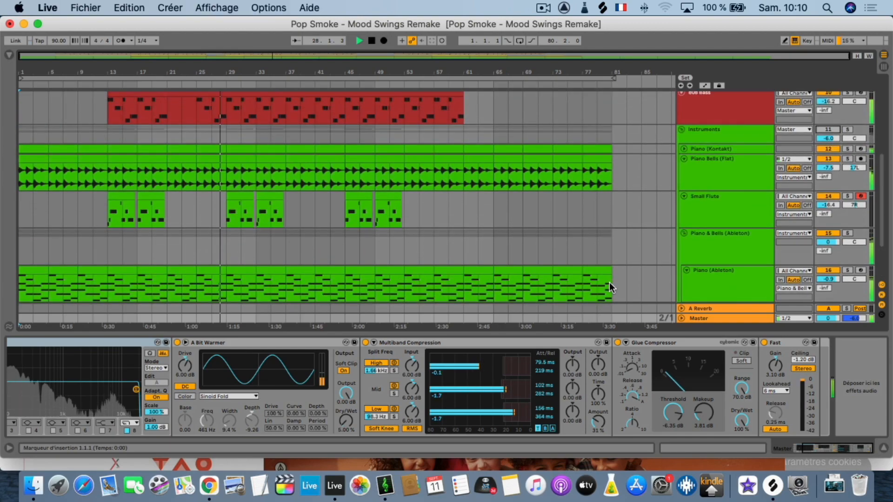
scroll(610, 283, down, 2)
scroll(611, 283, down, 1)
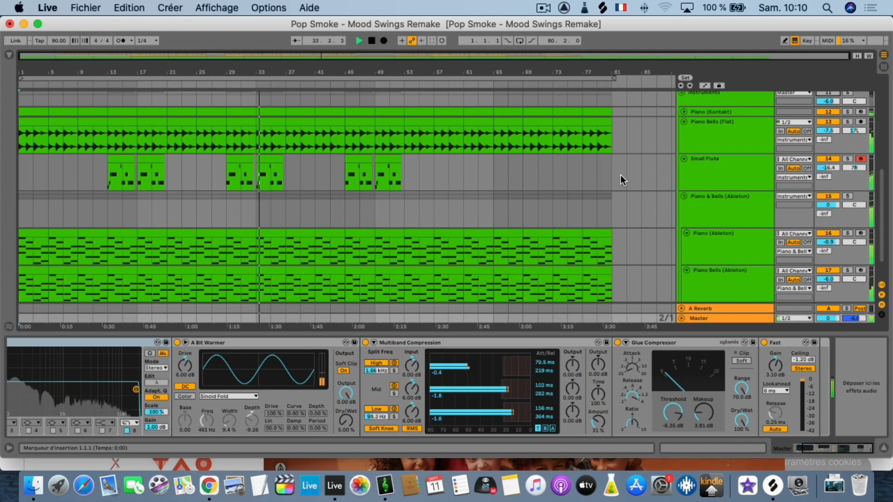
scroll(631, 180, up, 10)
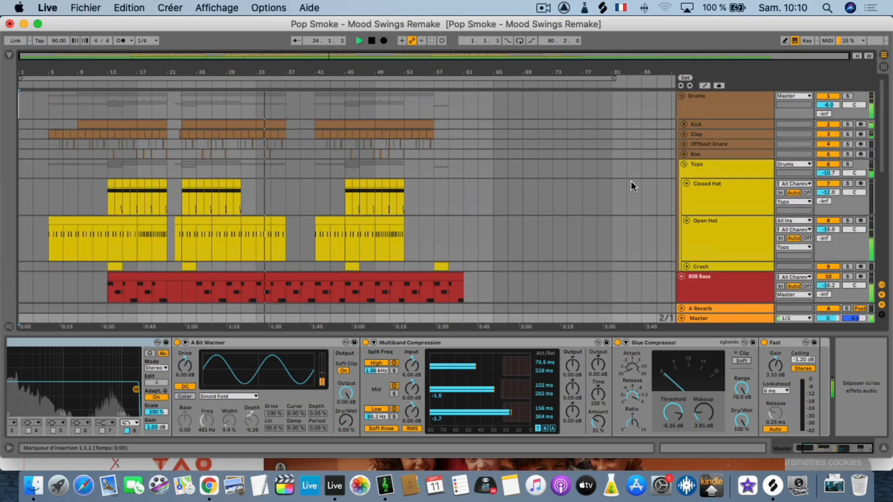
scroll(727, 171, down, 10)
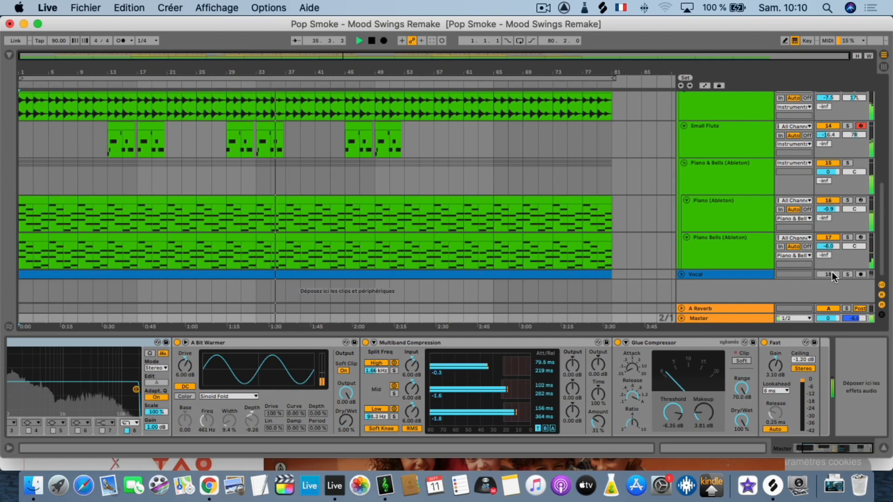
scroll(831, 275, up, 3)
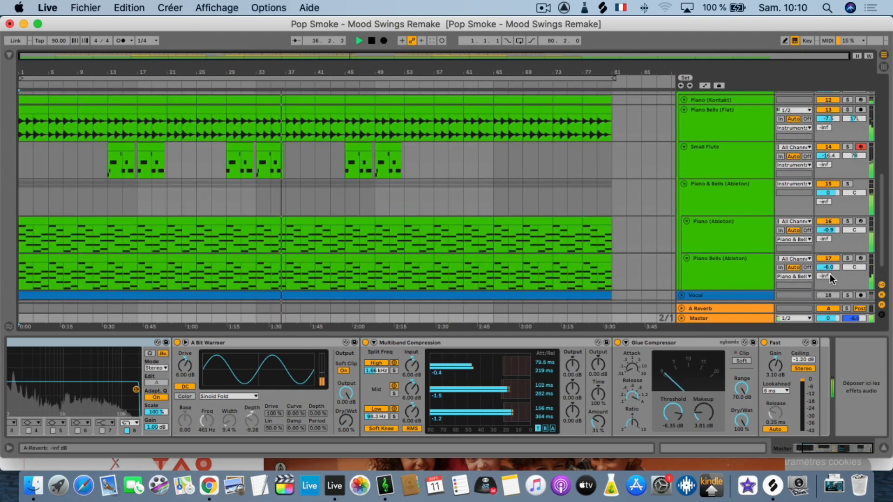
scroll(830, 274, down, 3)
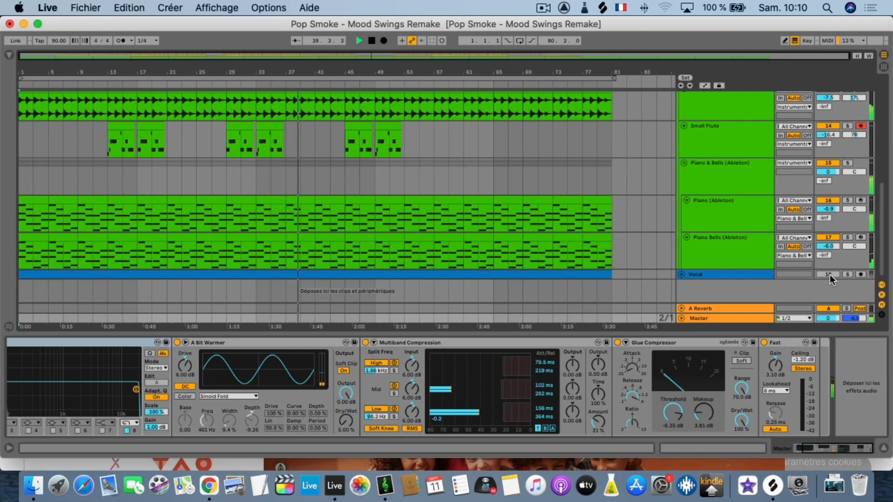
click(830, 274)
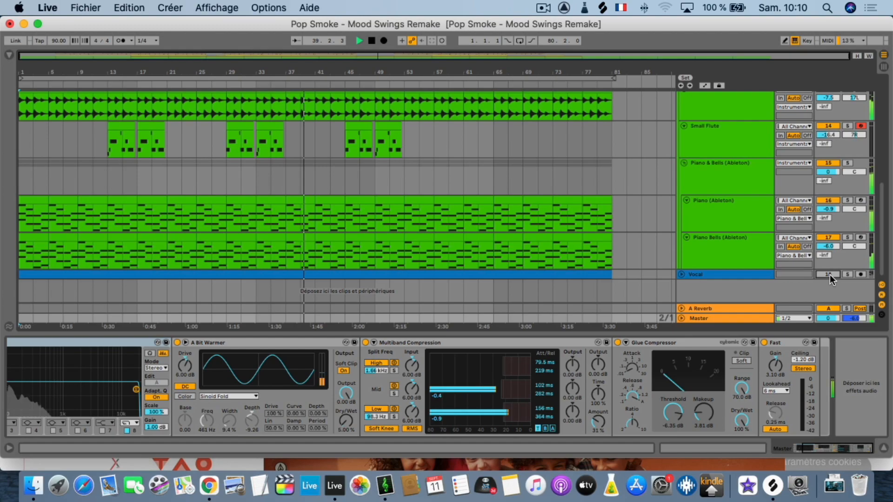
Unmute the Vocal track and the Instruments group while the arrangement plays.
scroll(830, 274, up, 5)
scroll(830, 274, down, 4)
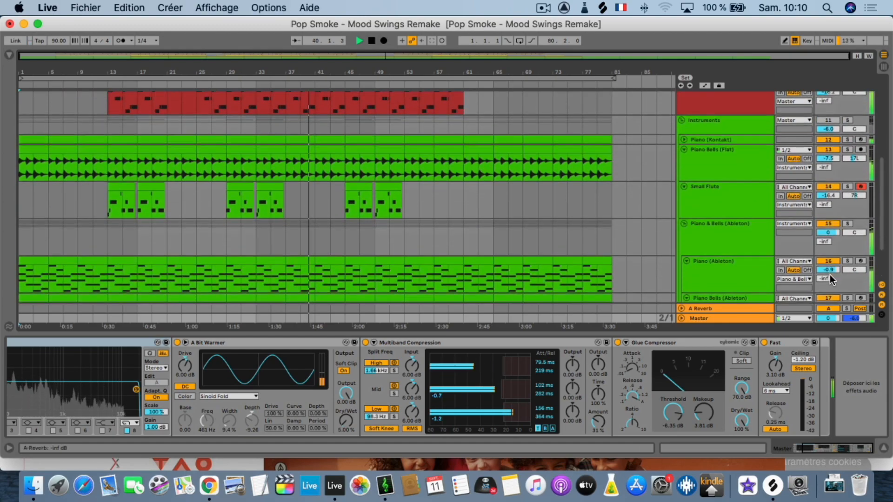
scroll(831, 279, down, 1)
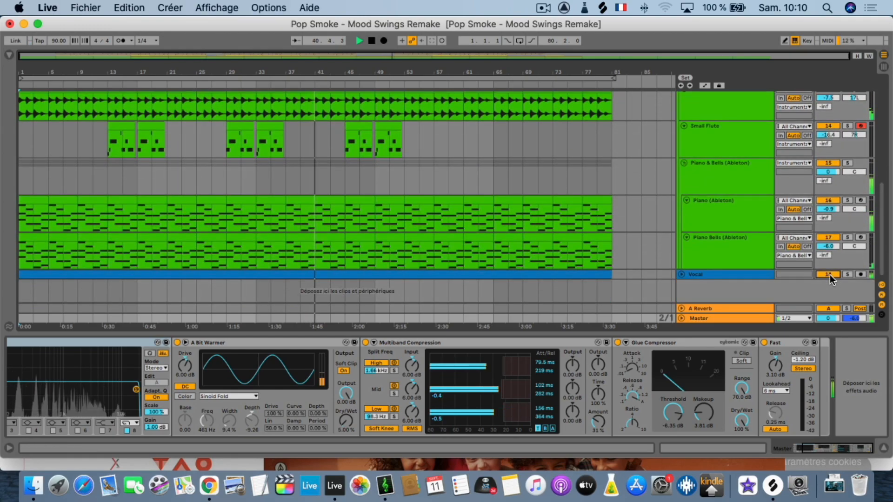
scroll(830, 275, up, 1)
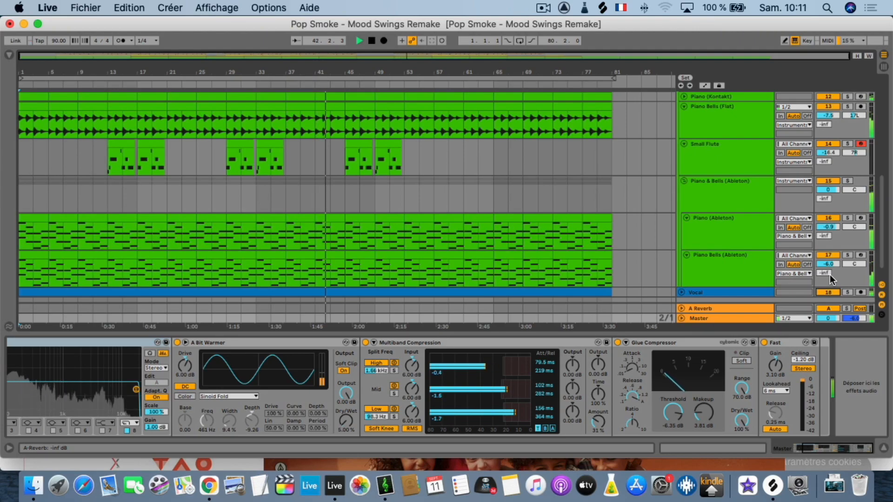
scroll(830, 274, up, 5)
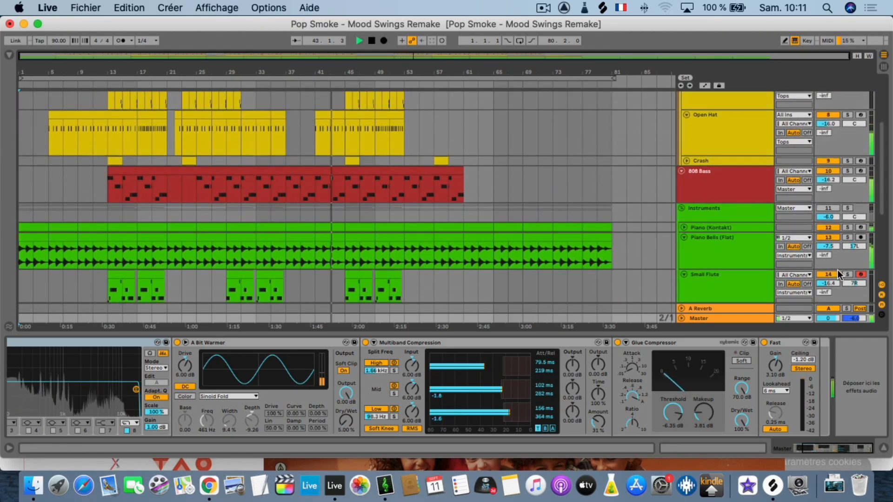
click(831, 208)
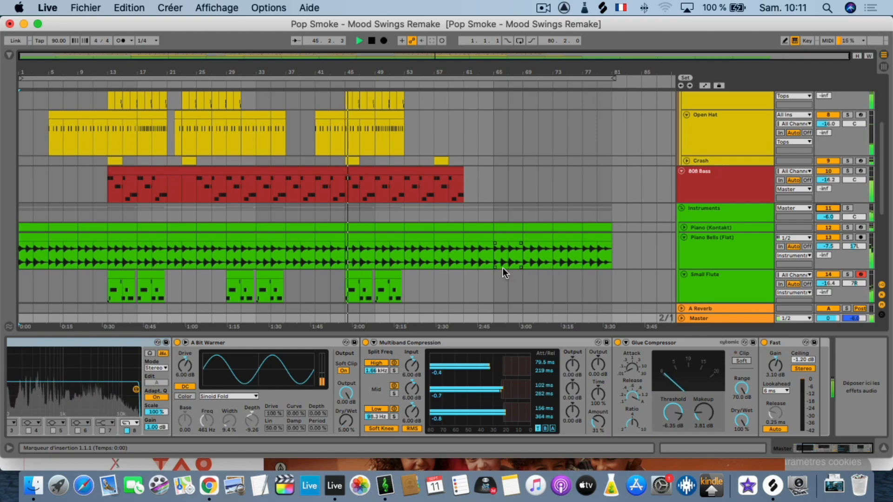
Stop playback, view the notes of the first Small Flute clip at bar 13, and hide the detail view.
click(443, 210)
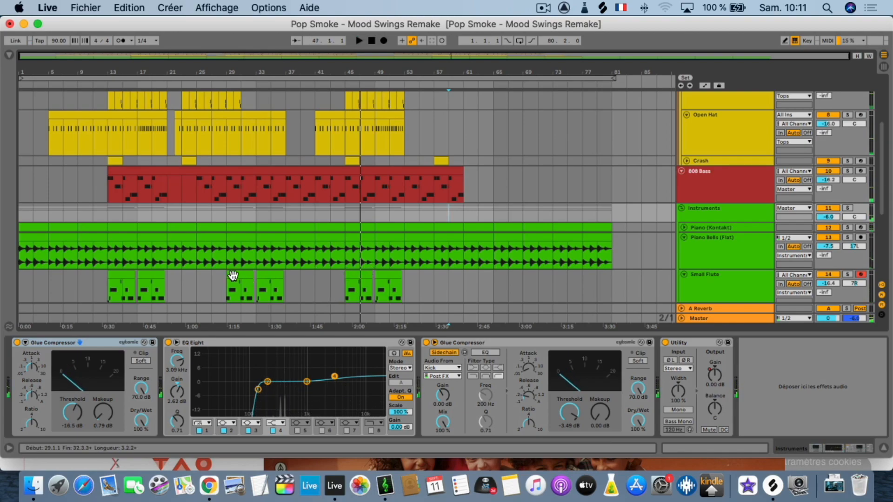
click(131, 277)
double_click(131, 278)
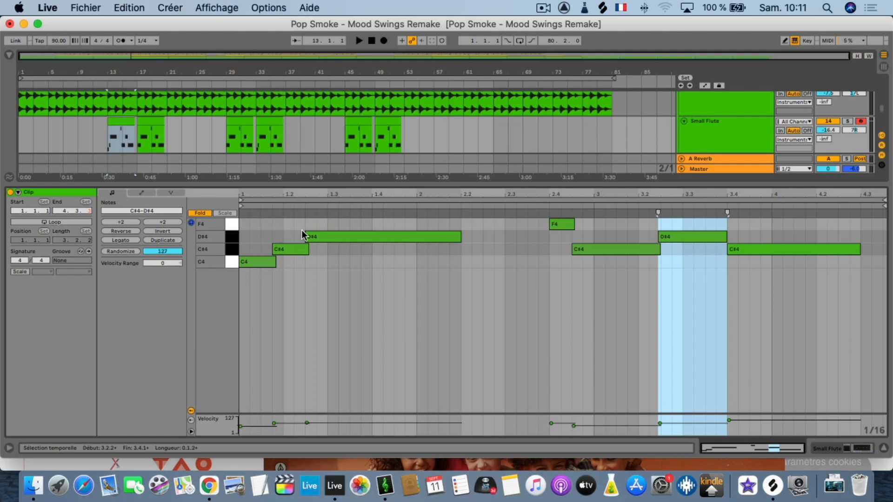
click(884, 450)
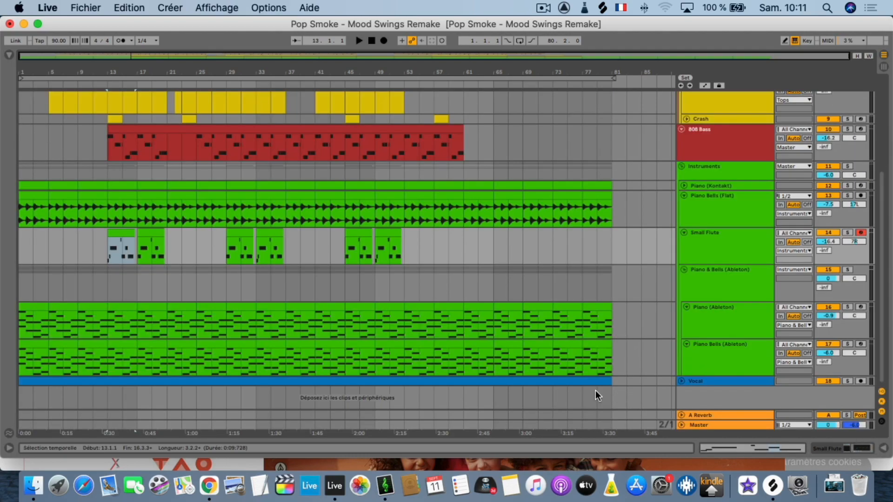
Look over the full arrangement and fold the Drums group, the Instruments group and the 808 Bass track.
scroll(393, 242, up, 5)
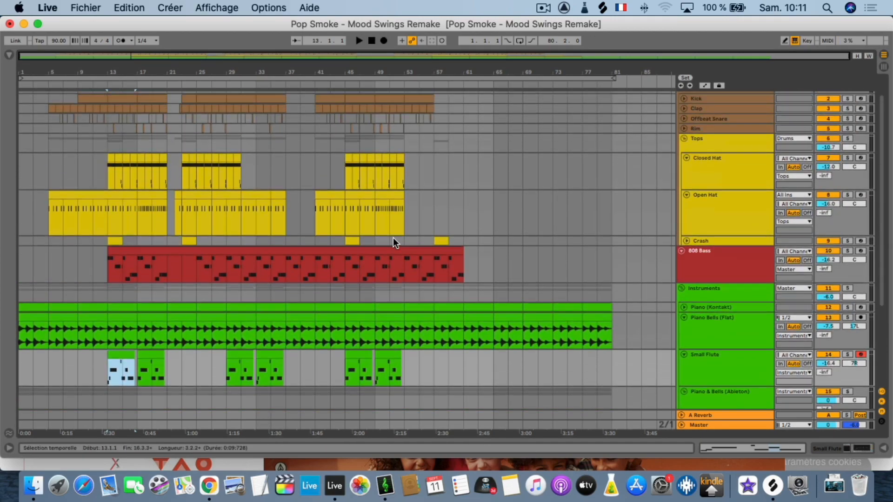
scroll(393, 241, up, 1)
scroll(395, 241, down, 2)
scroll(394, 241, up, 2)
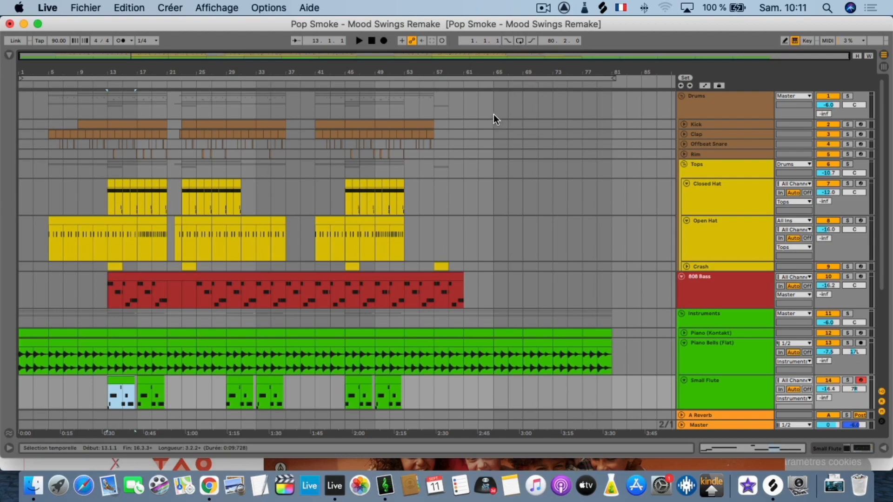
scroll(540, 218, down, 6)
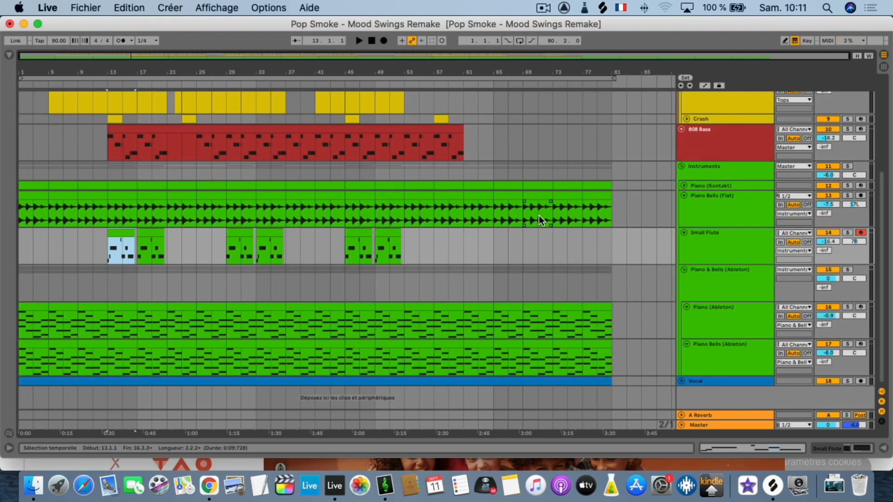
scroll(540, 218, up, 6)
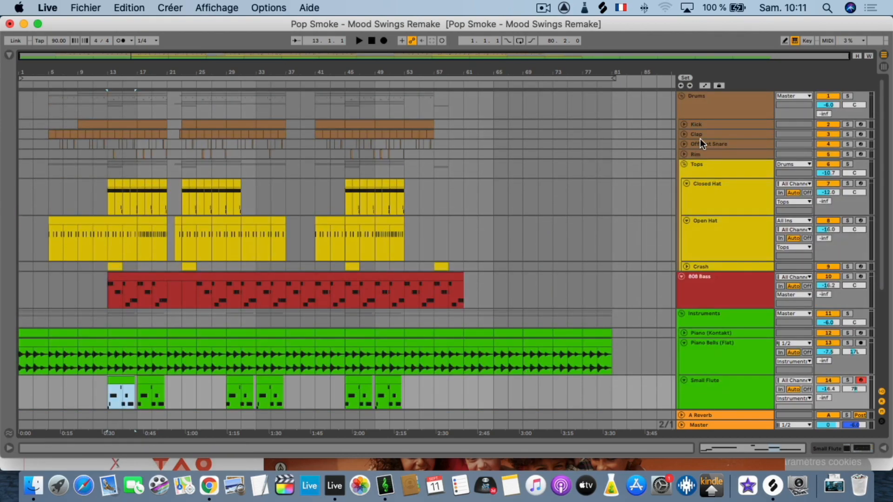
click(681, 96)
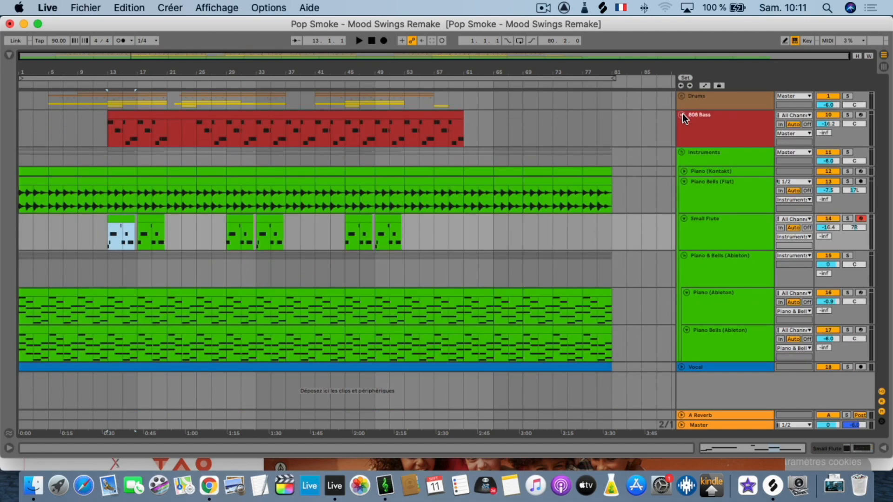
click(682, 153)
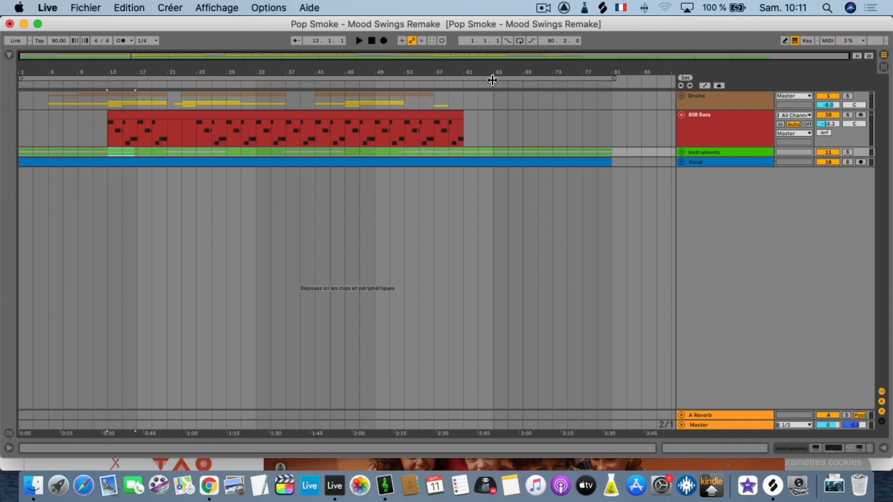
click(681, 114)
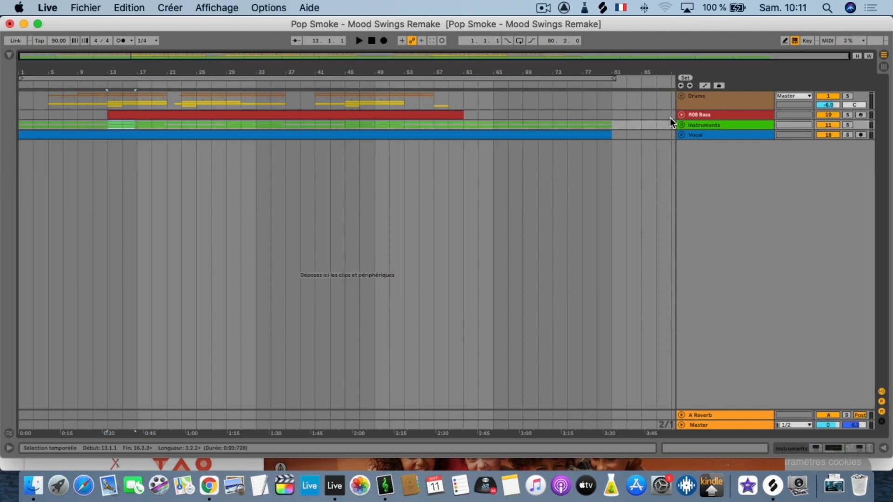
Point out the four main parts by selecting Vocal, Instruments, 808 Bass and Drums in turn, ending on Vocal.
click(723, 135)
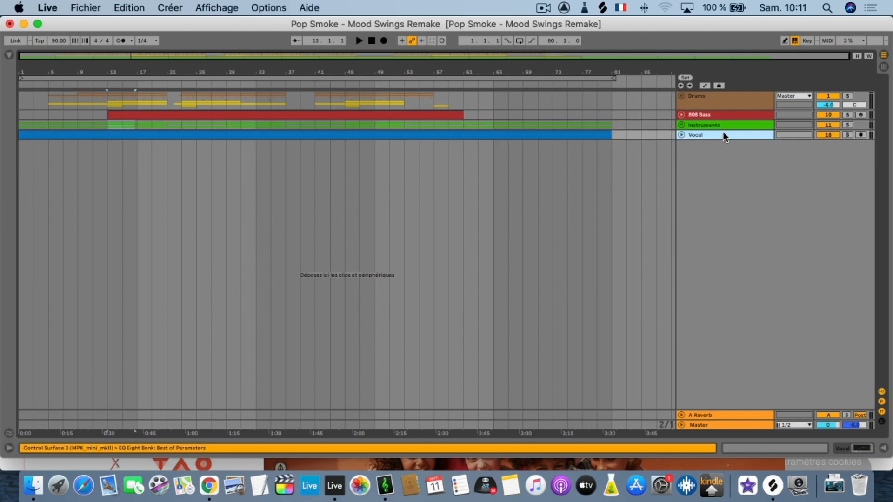
click(722, 125)
click(723, 115)
click(728, 97)
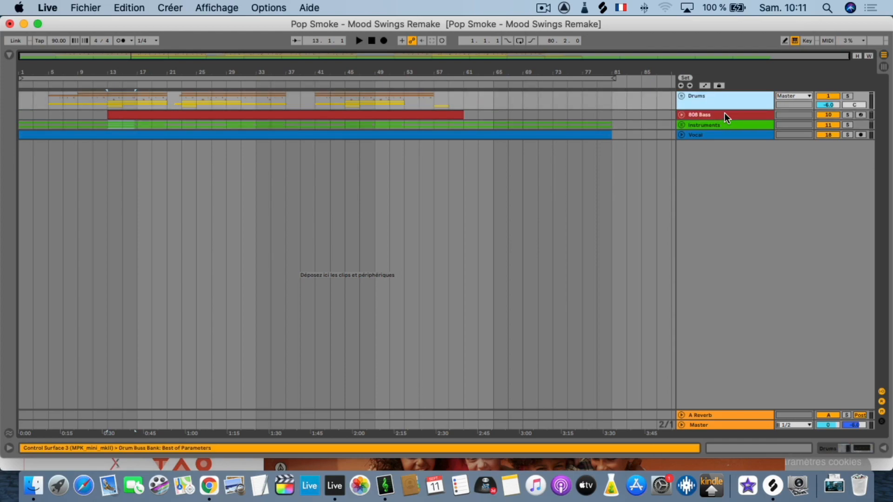
click(725, 114)
click(725, 124)
click(722, 134)
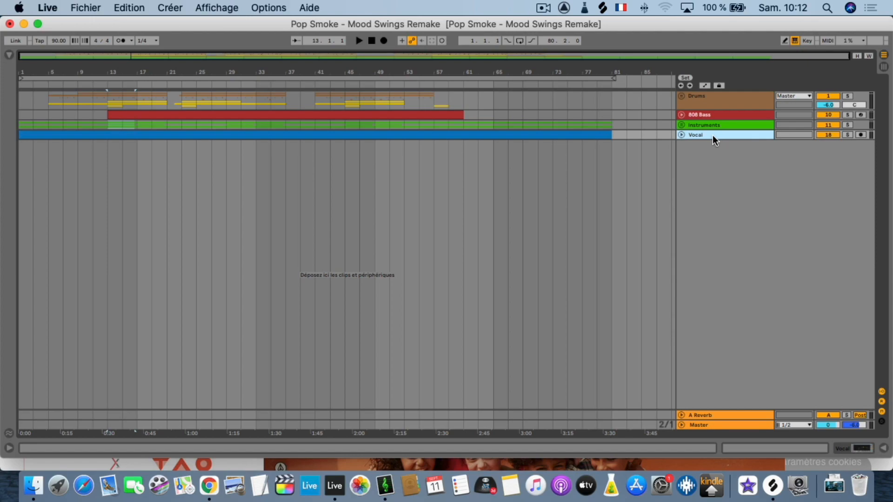
Unfold the Vocal track, audition it soloed from bar 21, and turn its solo off after stopping.
click(682, 135)
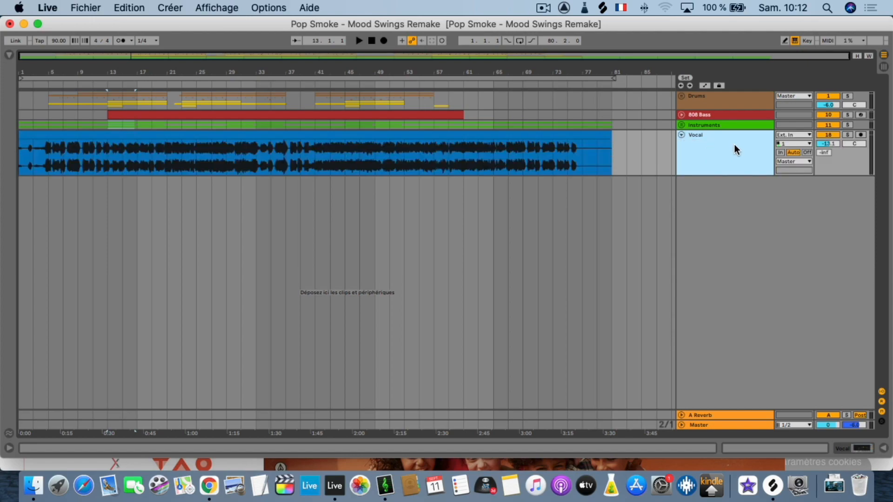
click(848, 134)
click(171, 146)
key(space)
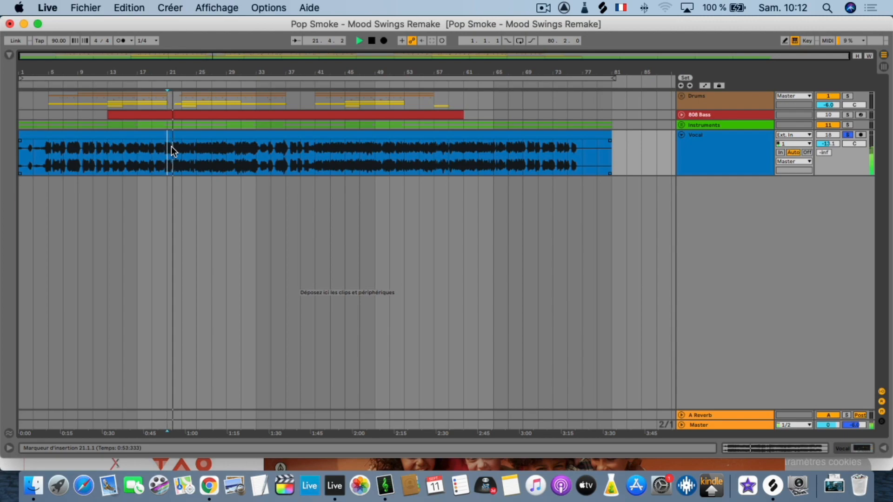
key(space)
click(848, 136)
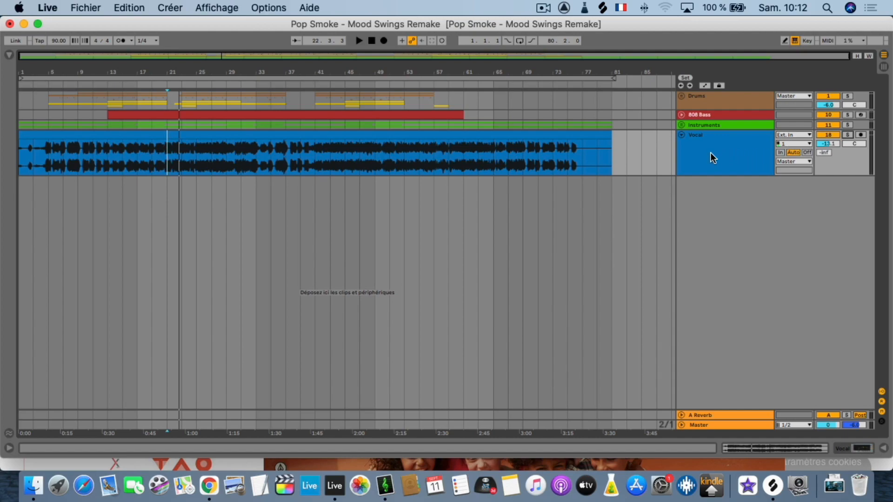
Solo the Vocal and 808 Bass tracks and play them together from the bass clip's start at bar 13.
click(393, 148)
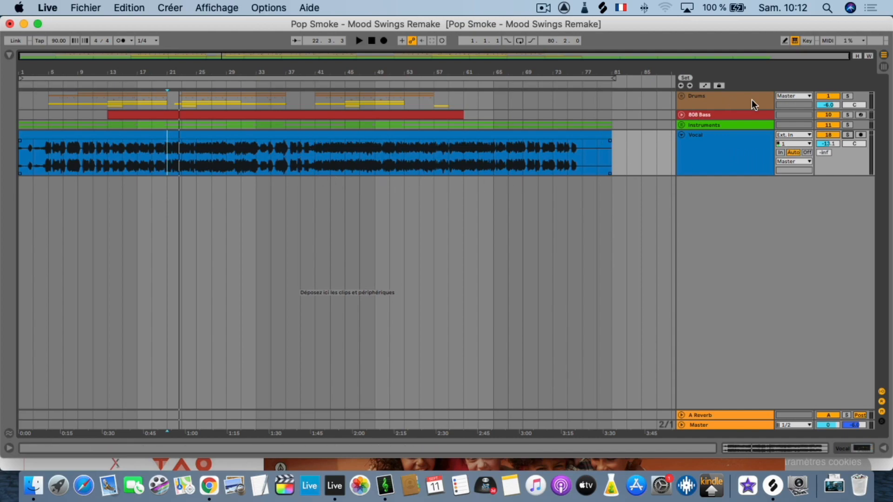
click(722, 119)
click(846, 135)
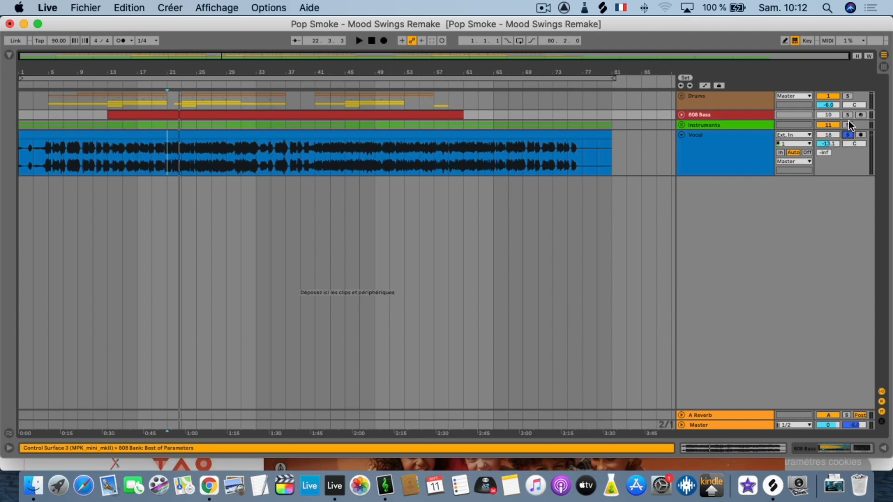
click(290, 114)
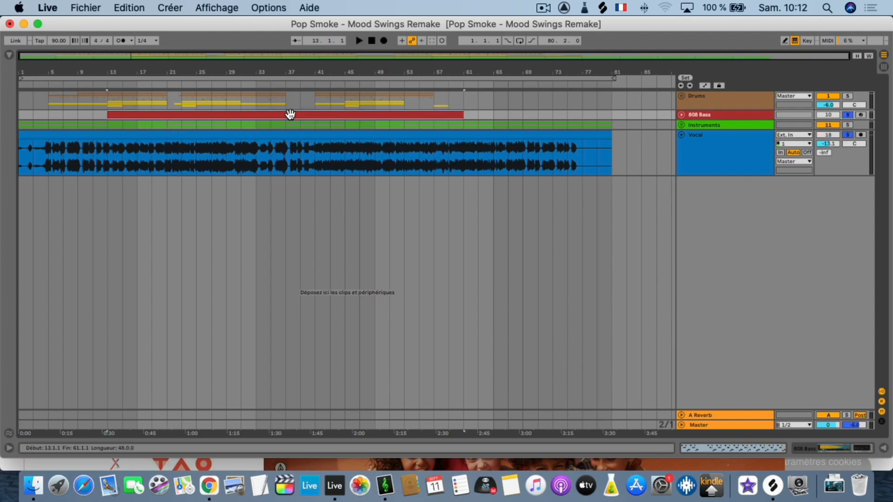
key(space)
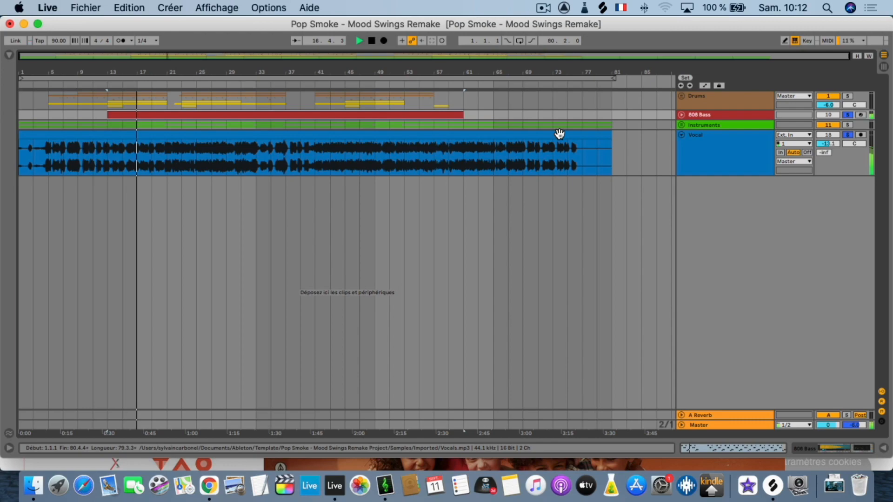
Mute the Drums group, unfold 808 Bass to follow its notes against the vocal, and stop playback.
click(827, 96)
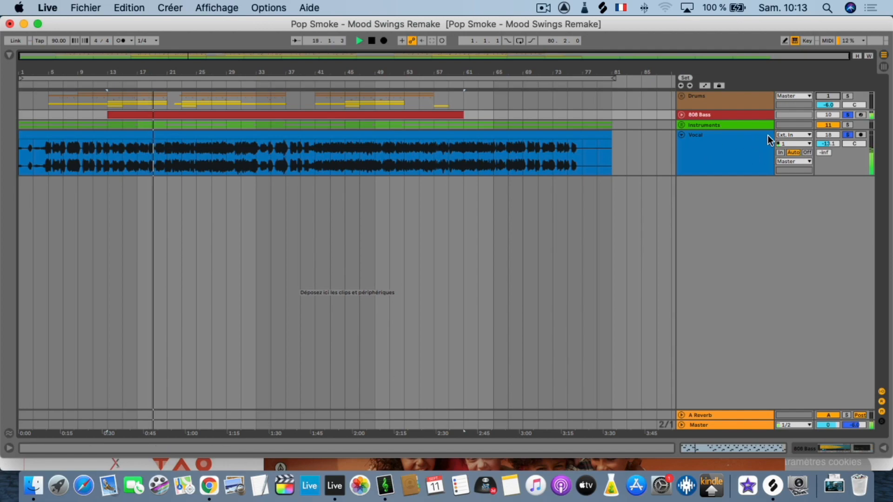
click(567, 137)
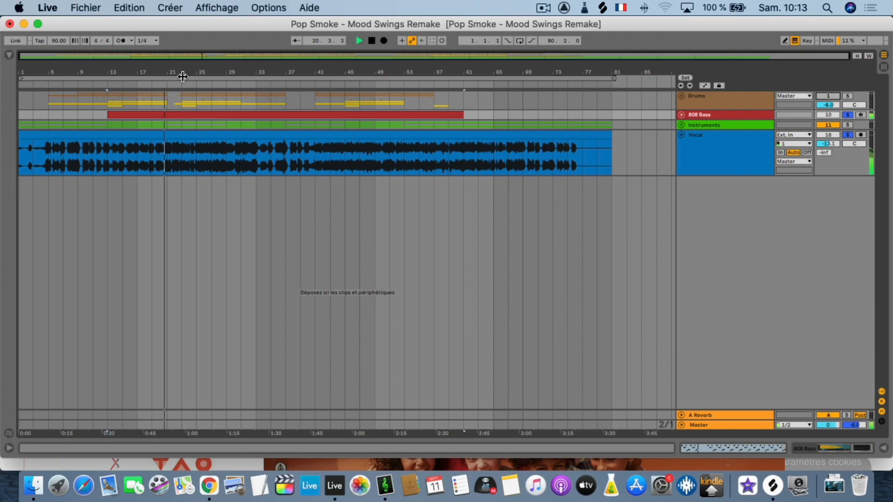
drag(180, 73, 180, 93)
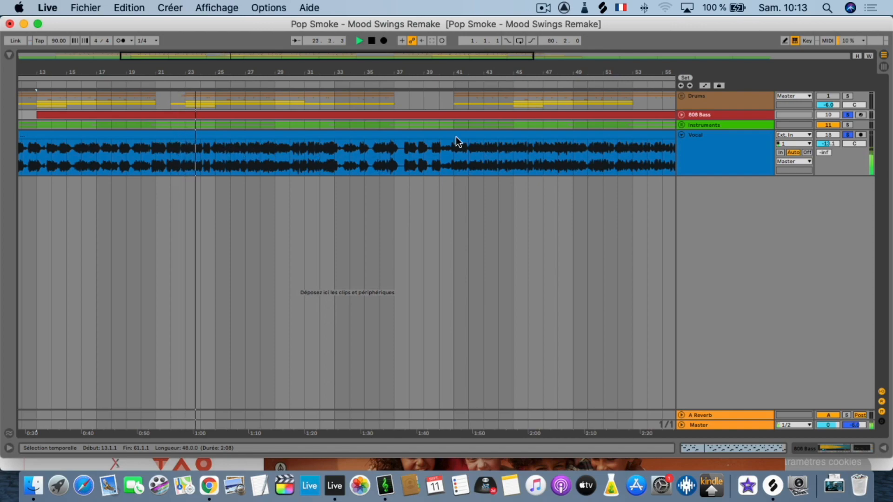
click(681, 115)
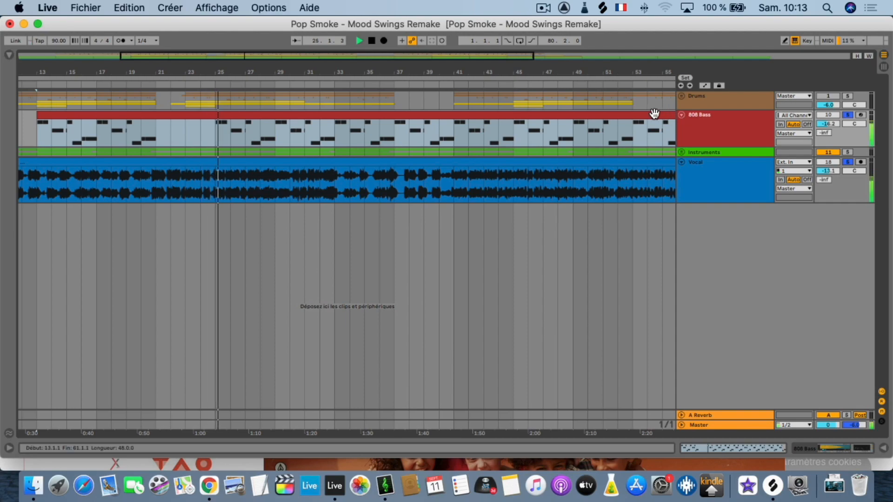
drag(354, 69, 265, 70)
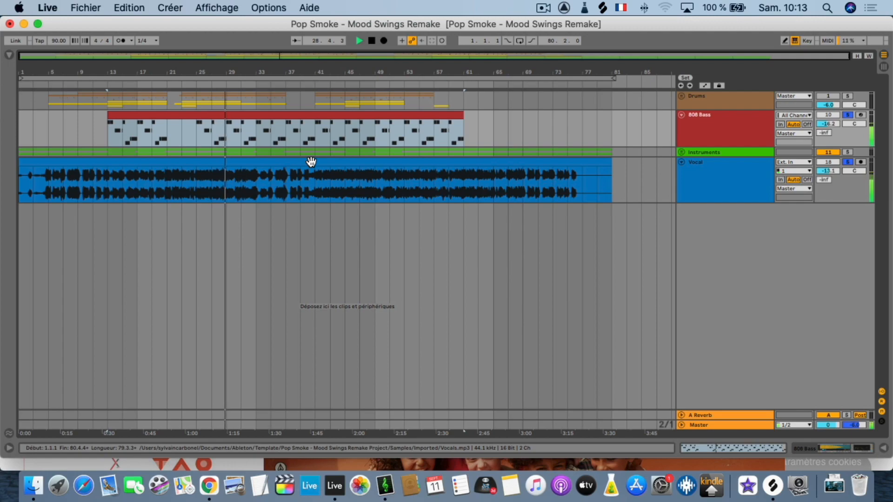
key(space)
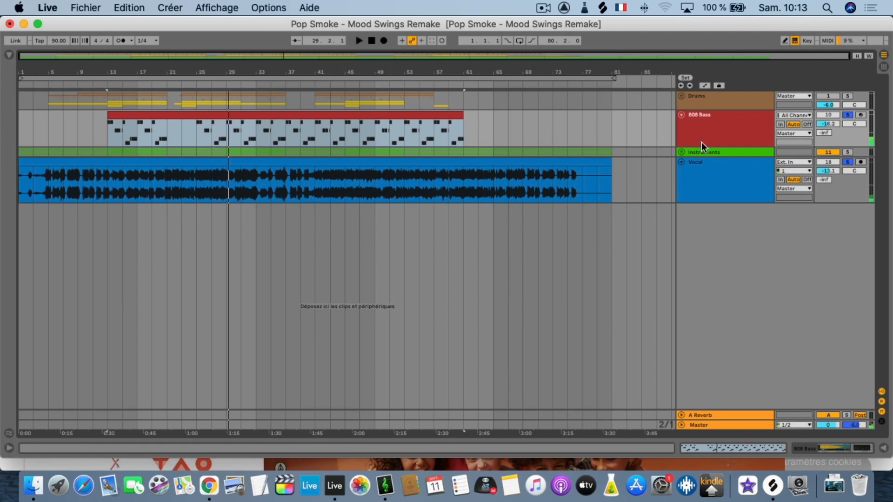
Turn off solo on the Vocal and 808 Bass tracks and fold both tracks.
click(849, 162)
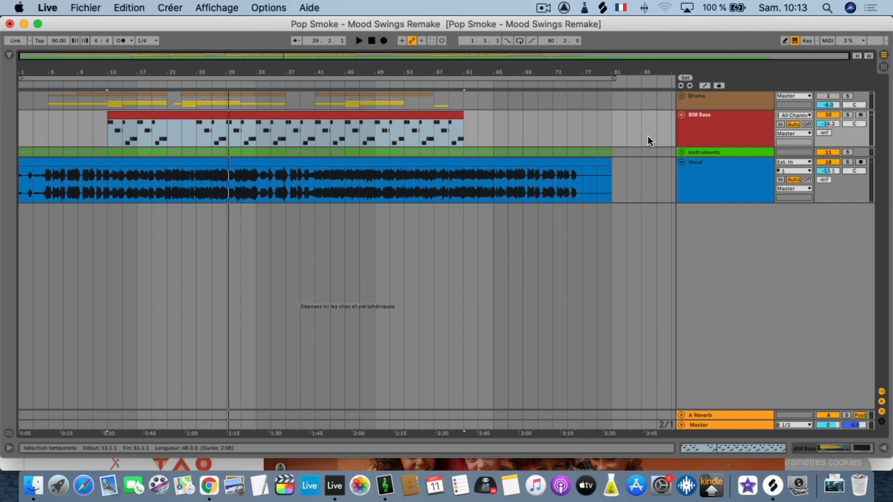
click(681, 162)
click(682, 115)
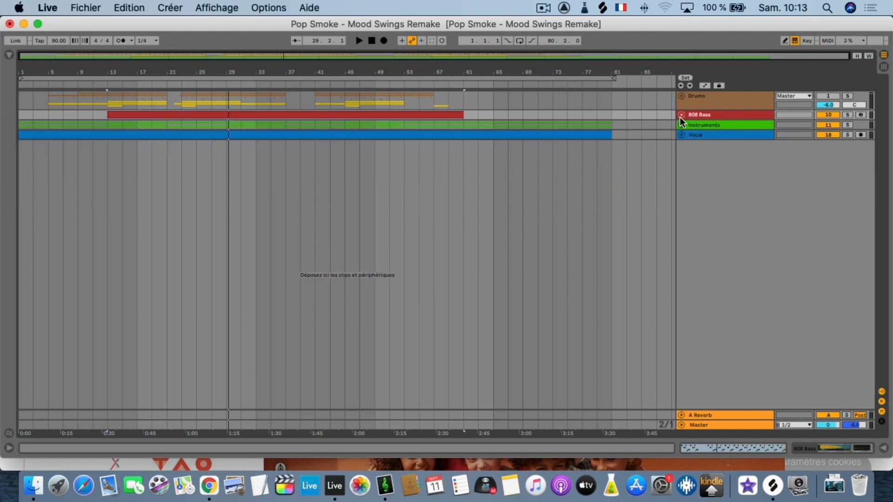